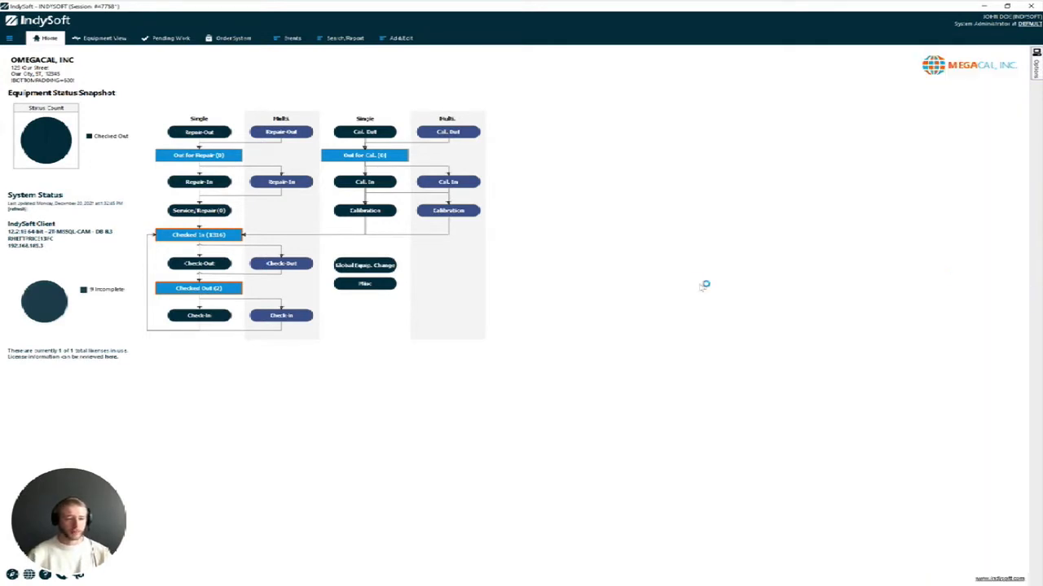
Bring up the User/Profile Manager window showing the System Administrator profile's permissions
key("alt+Tab")
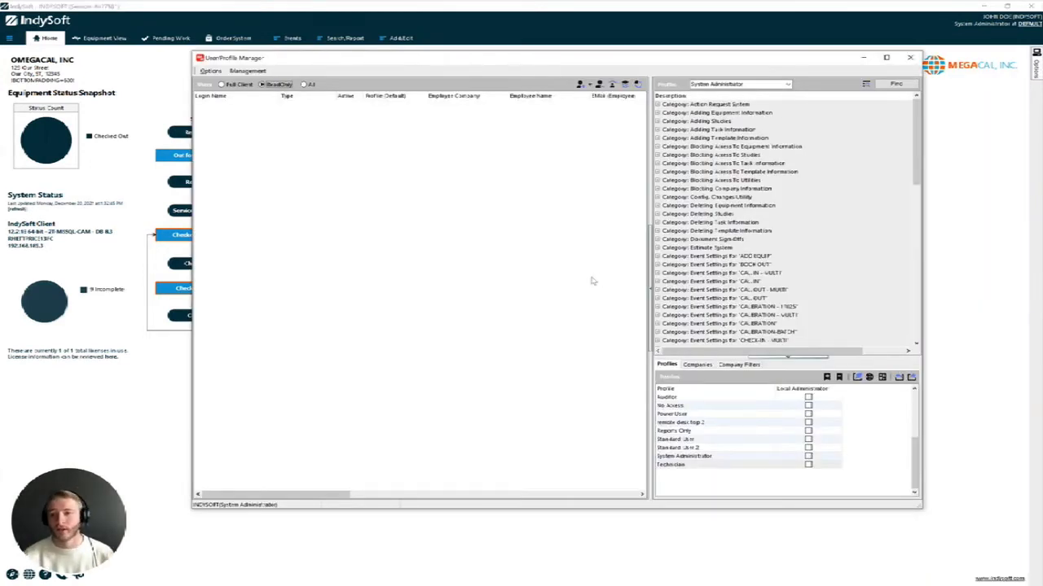
Start a new ReadOnly user and enter the RO user name and password
left_click_drag(417, 62, 404, 63)
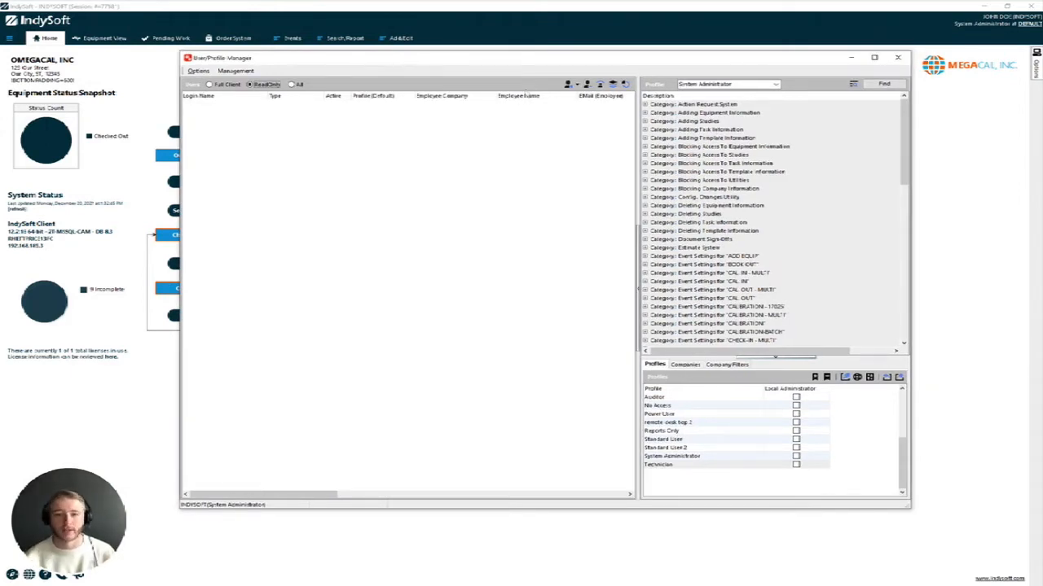
left_click(576, 84)
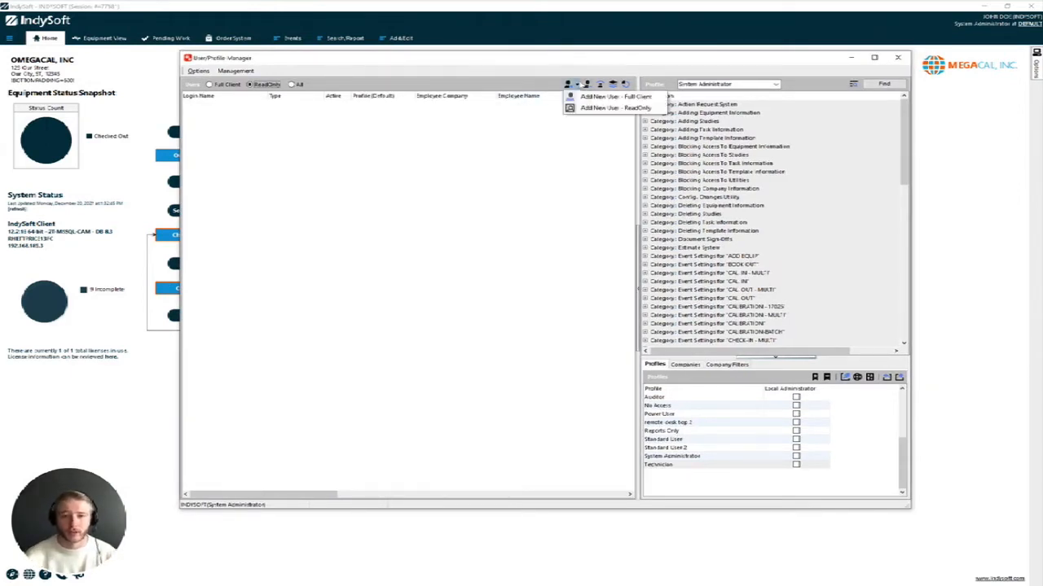
left_click(607, 109)
type("R")
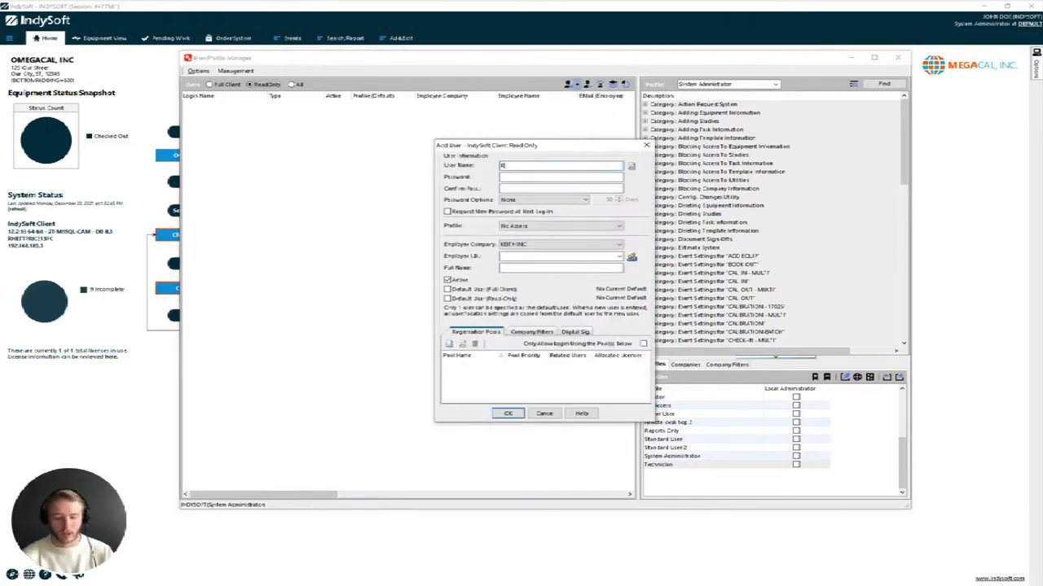
type("••••••")
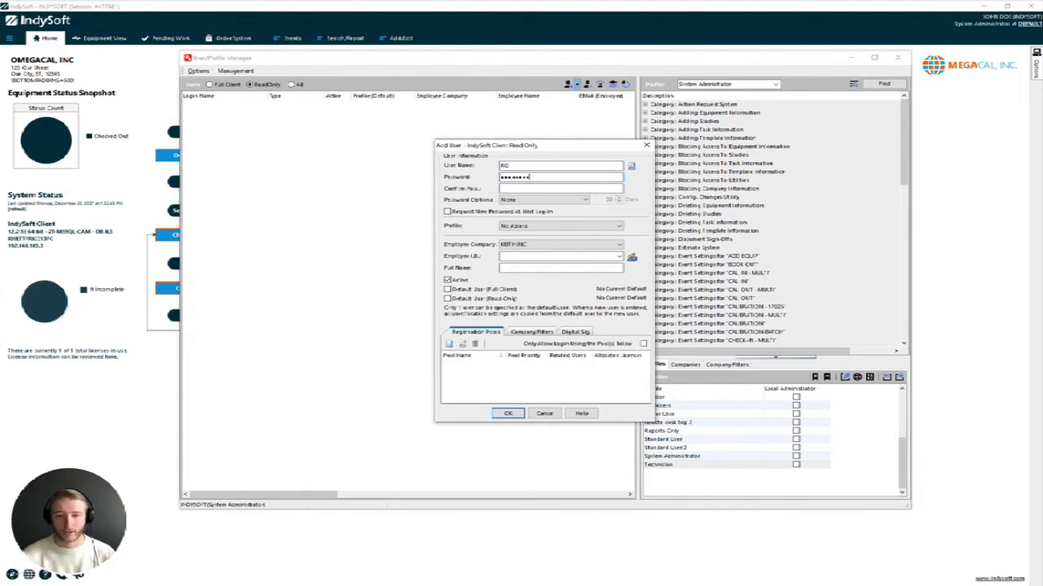
type("•••••")
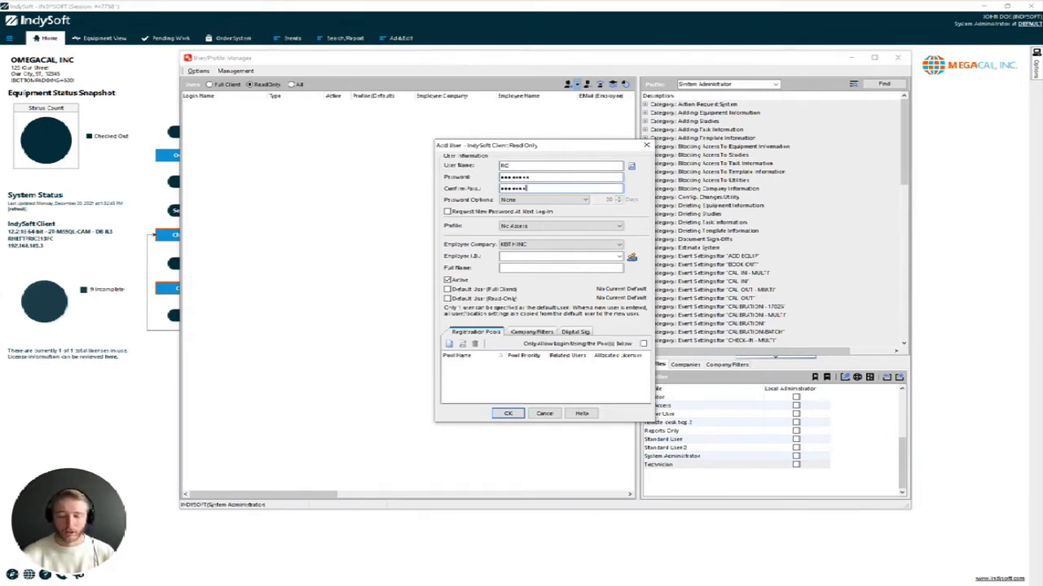
Keep the No Access profile, enter the employee ID, and save the RO user
left_click(597, 226)
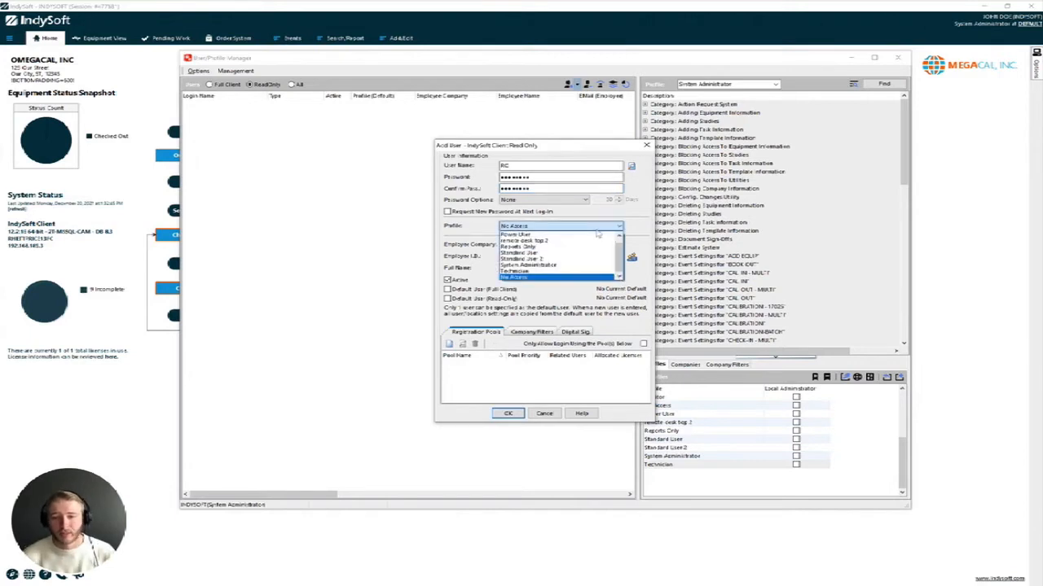
left_click(579, 227)
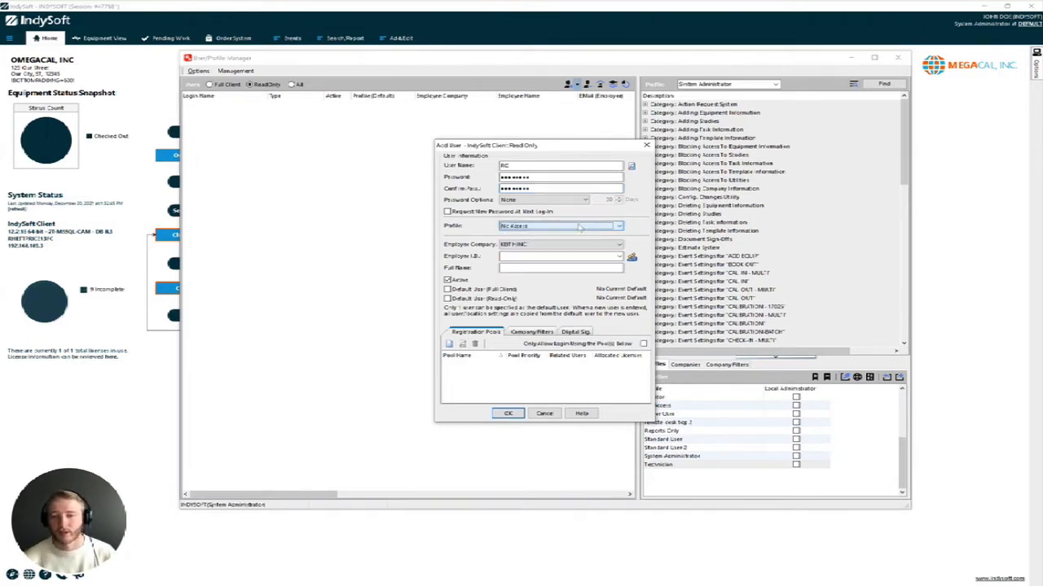
left_click(580, 228)
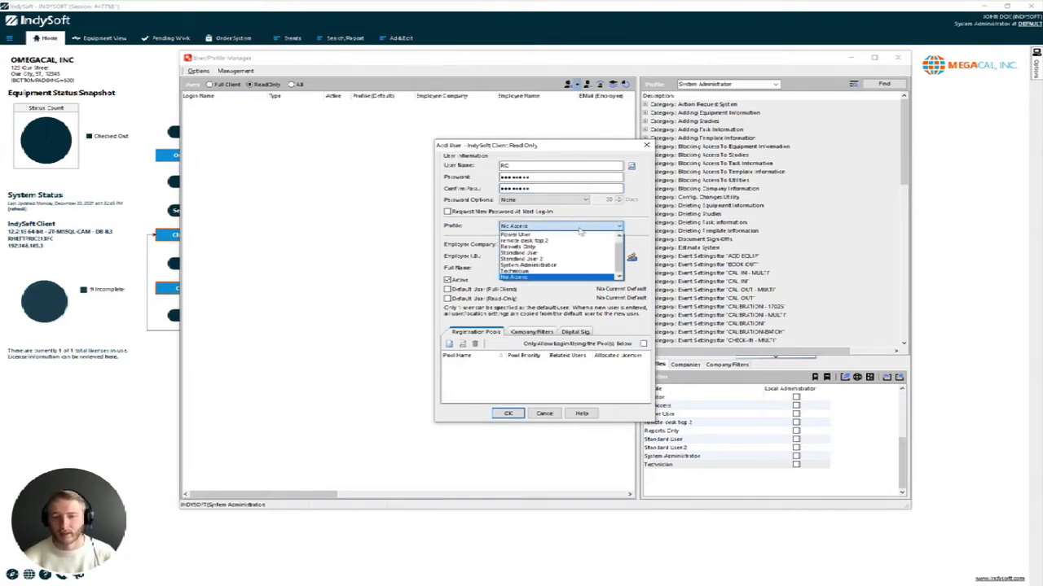
left_click(580, 228)
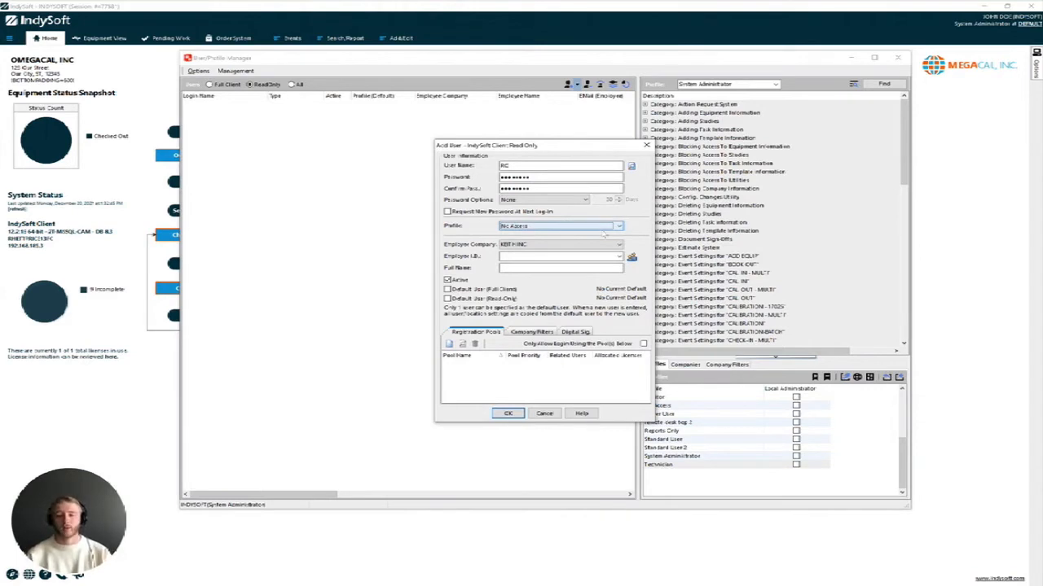
key("Tab")
key("Tab")
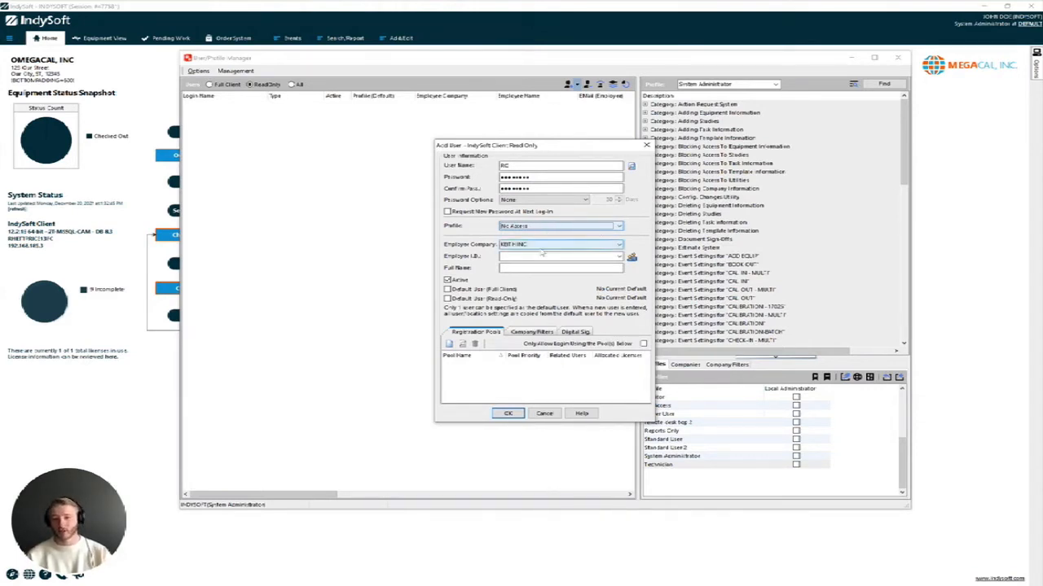
type("JC4HK8")
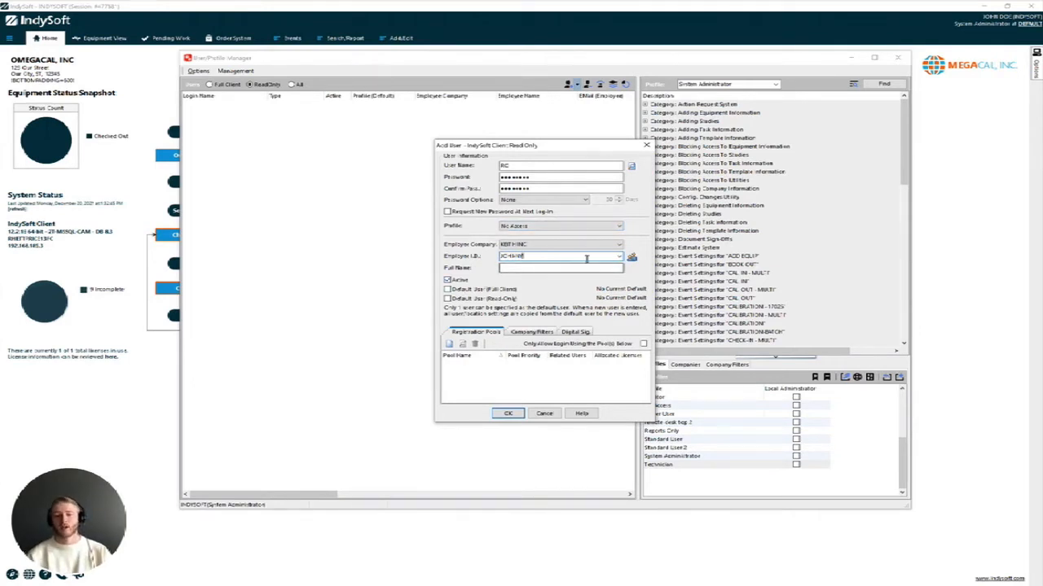
left_click(505, 414)
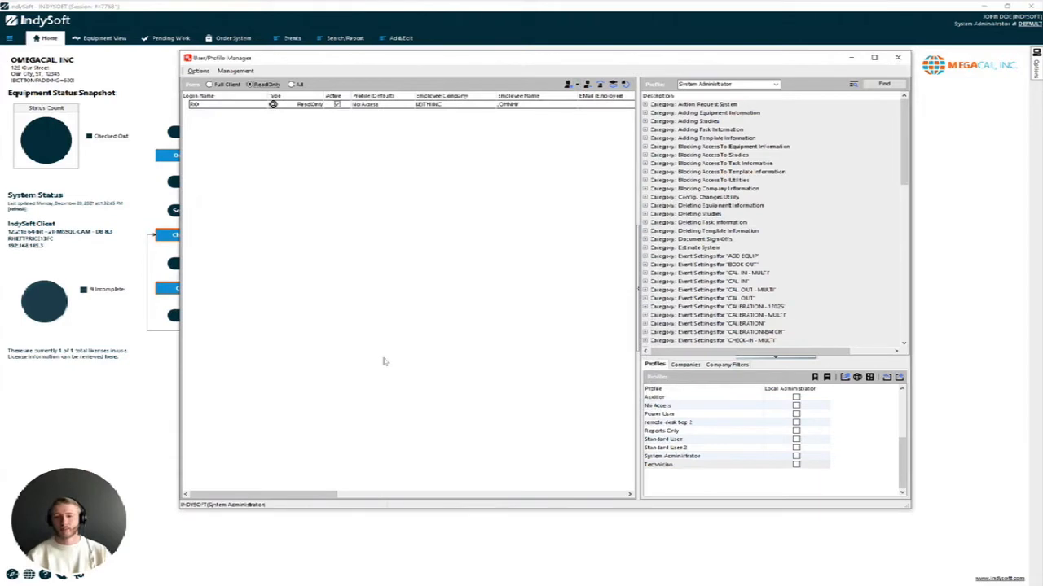
Decline the No Access exit warning, select user RO, and display the Companies list
left_click(902, 61)
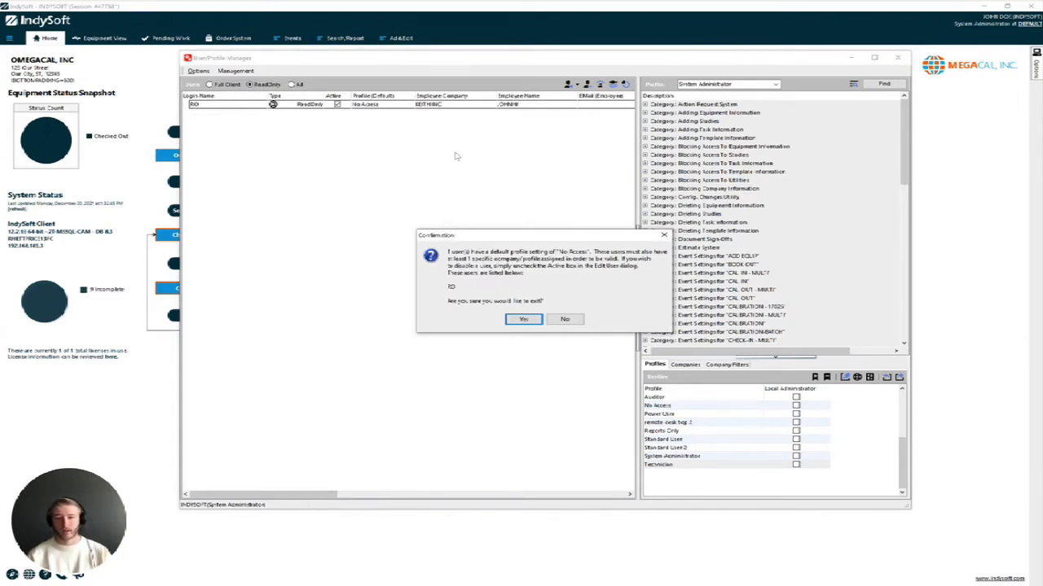
left_click(570, 319)
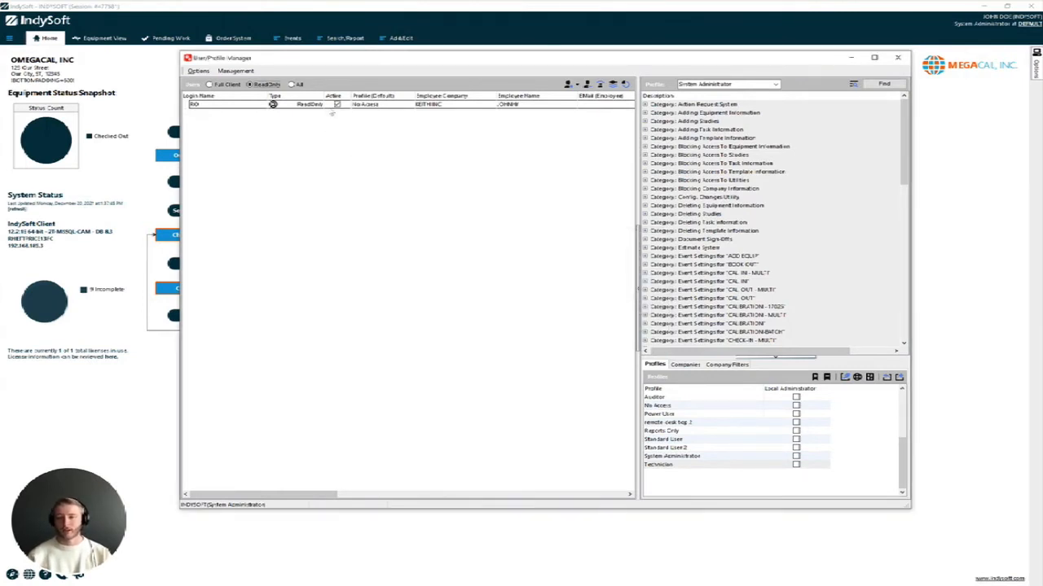
left_click(330, 106)
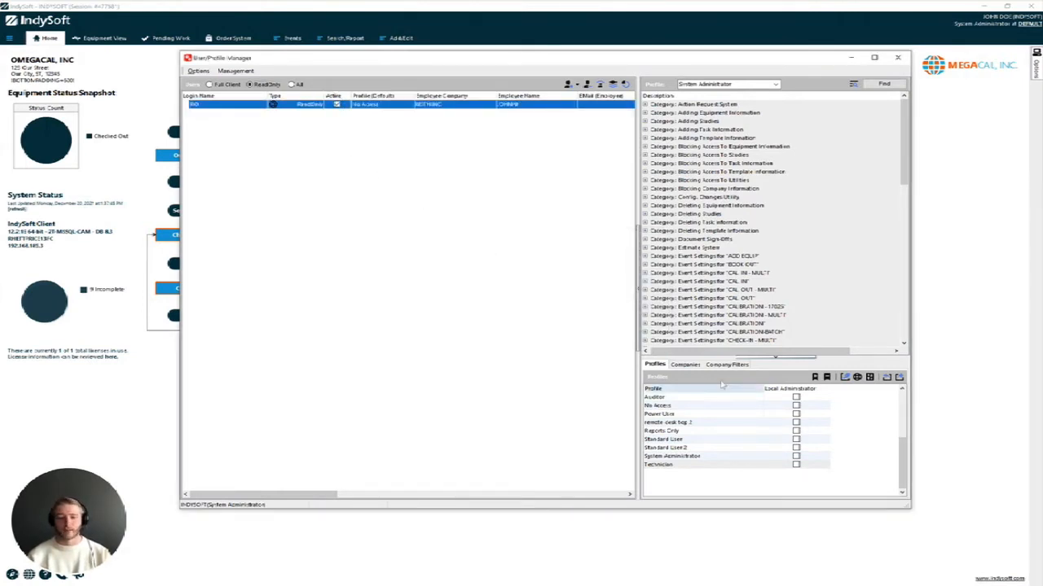
key("ctrl")
left_click(684, 364)
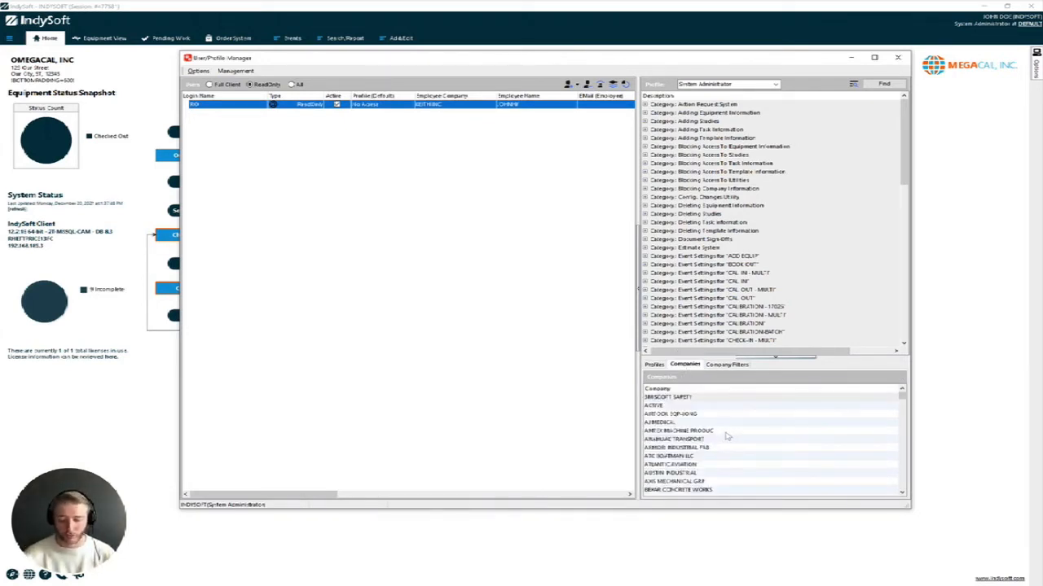
Search companies for 'keith' and assign KEITH INC to the RO user
key("ctrl+f")
left_click(761, 466)
key("ctrl+f")
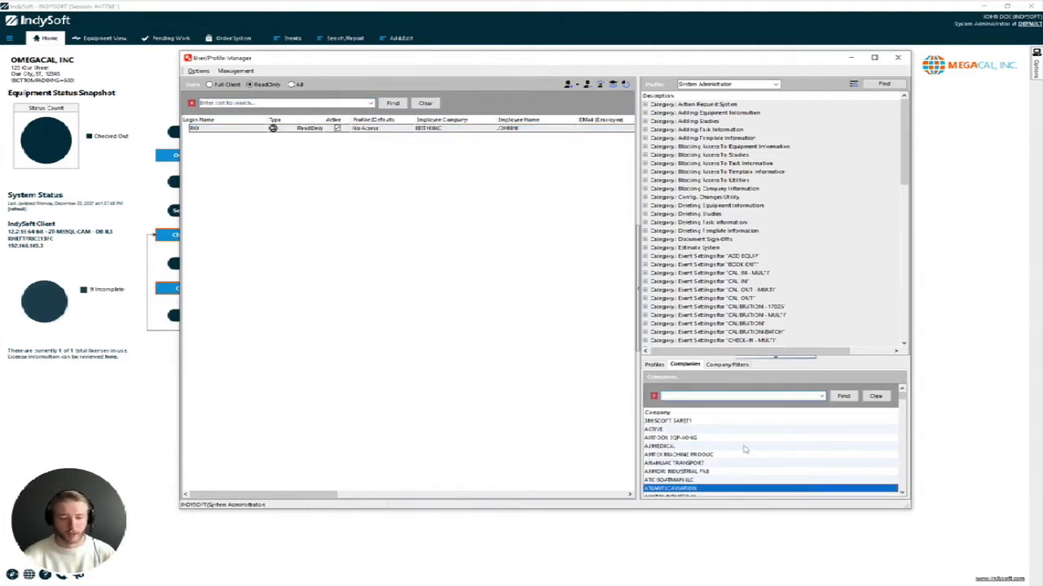
type("keith")
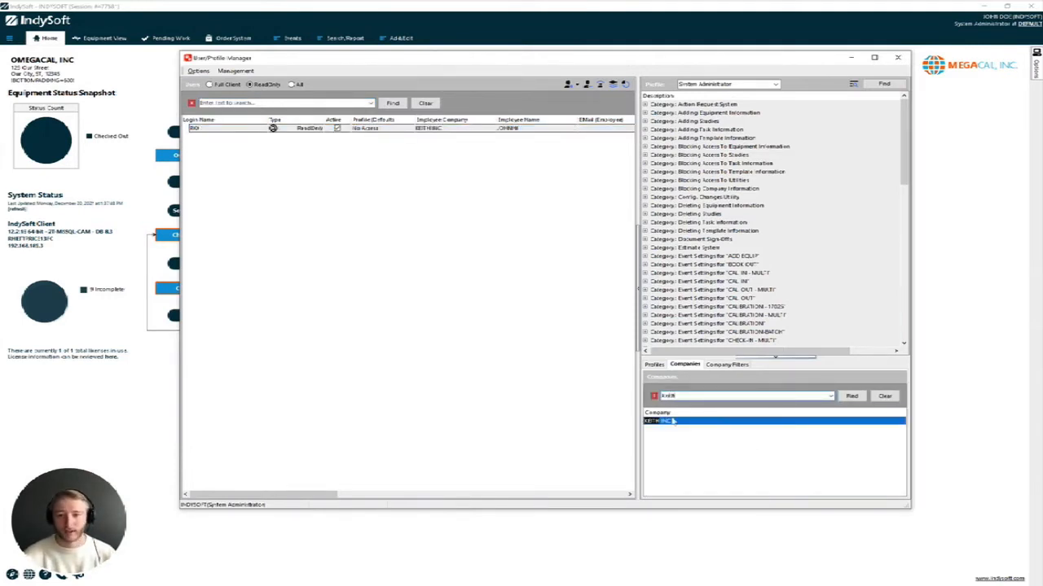
left_click(651, 422)
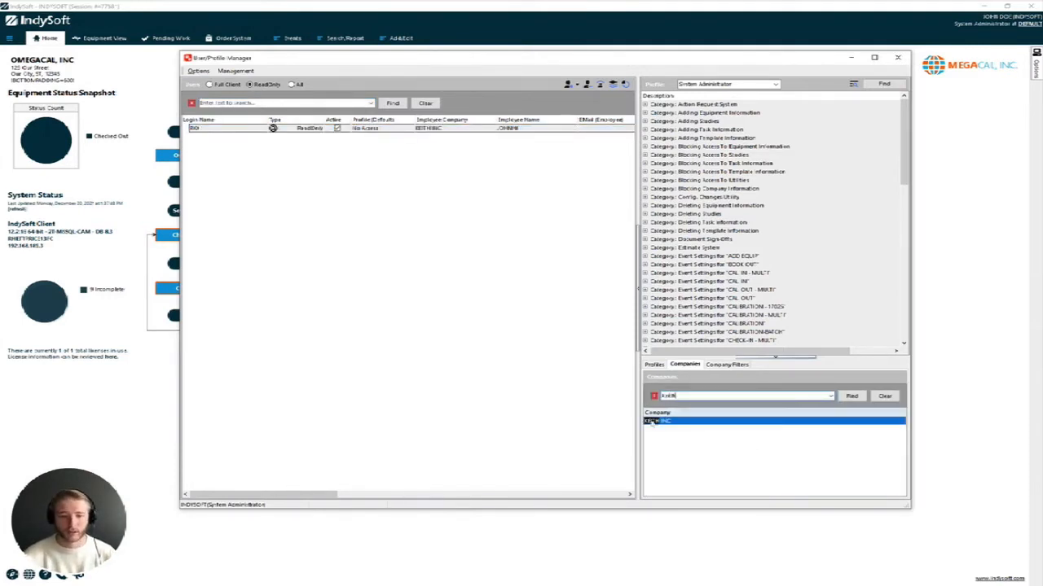
left_click(355, 130)
left_click_drag(357, 131, 356, 130)
left_click(219, 129)
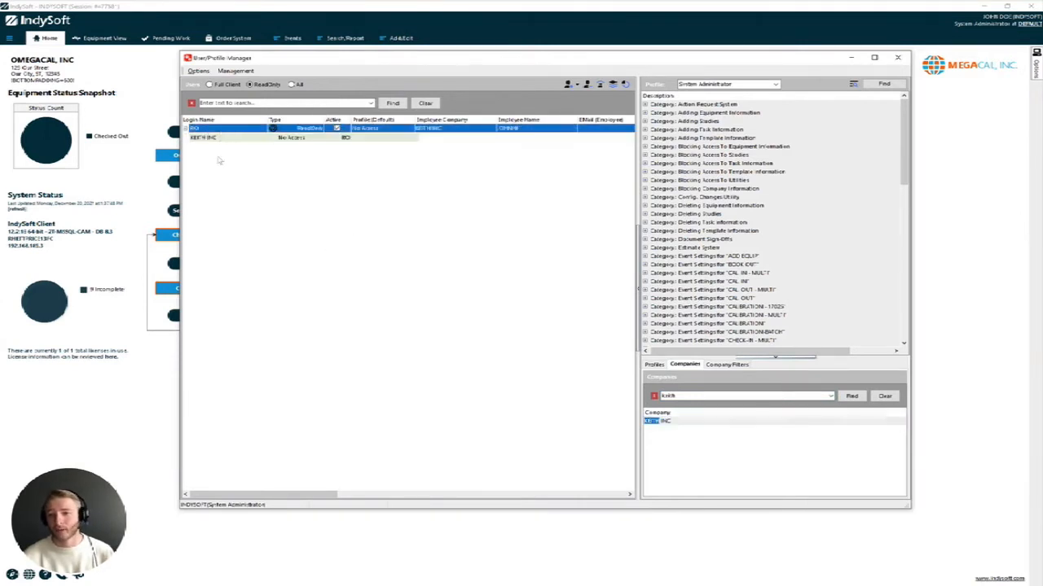
left_click(219, 138)
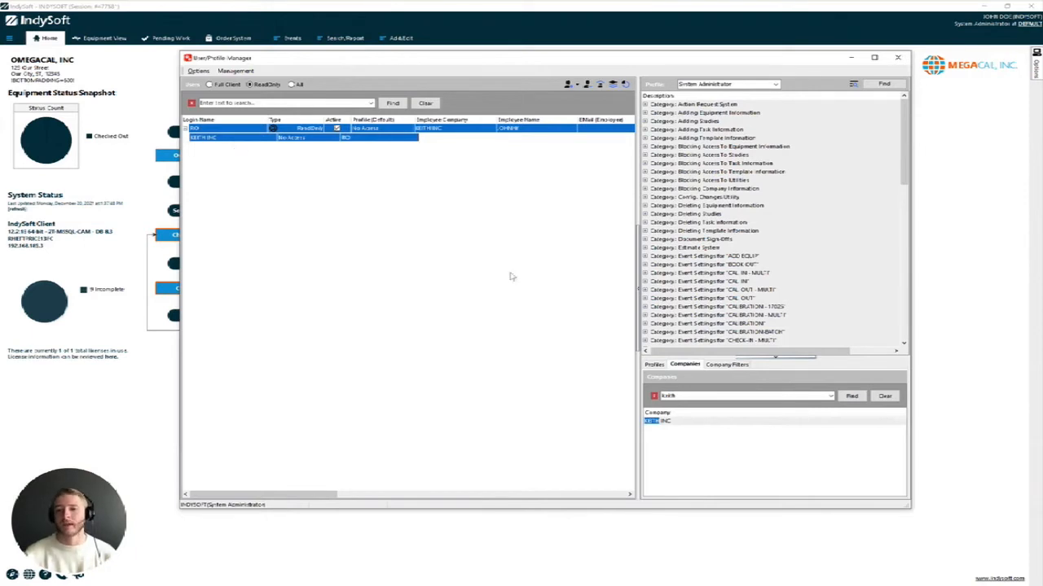
Give RO's KEITH INC entry the Reports Only profile
left_click(655, 365)
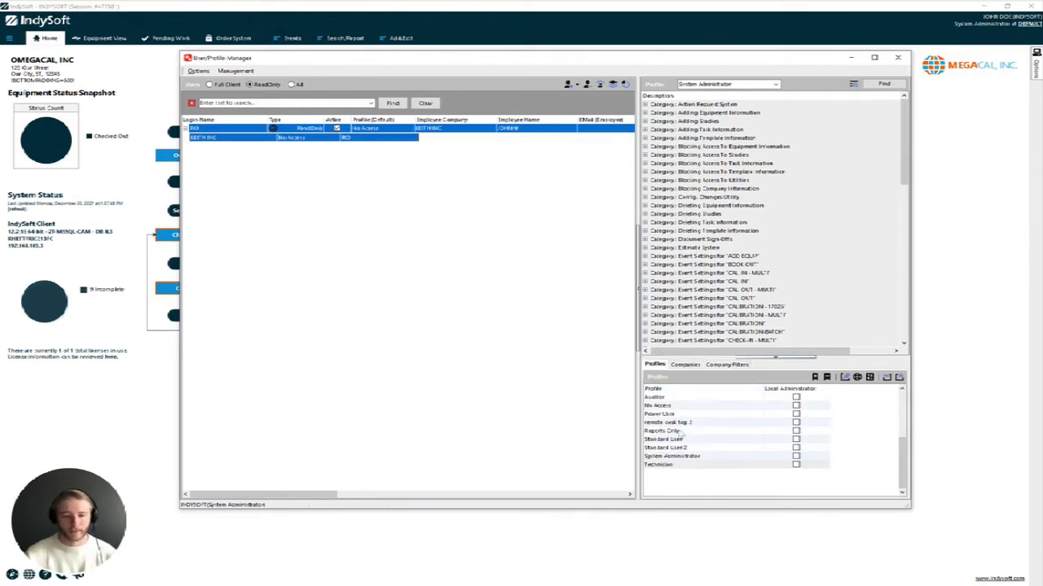
left_click(678, 432)
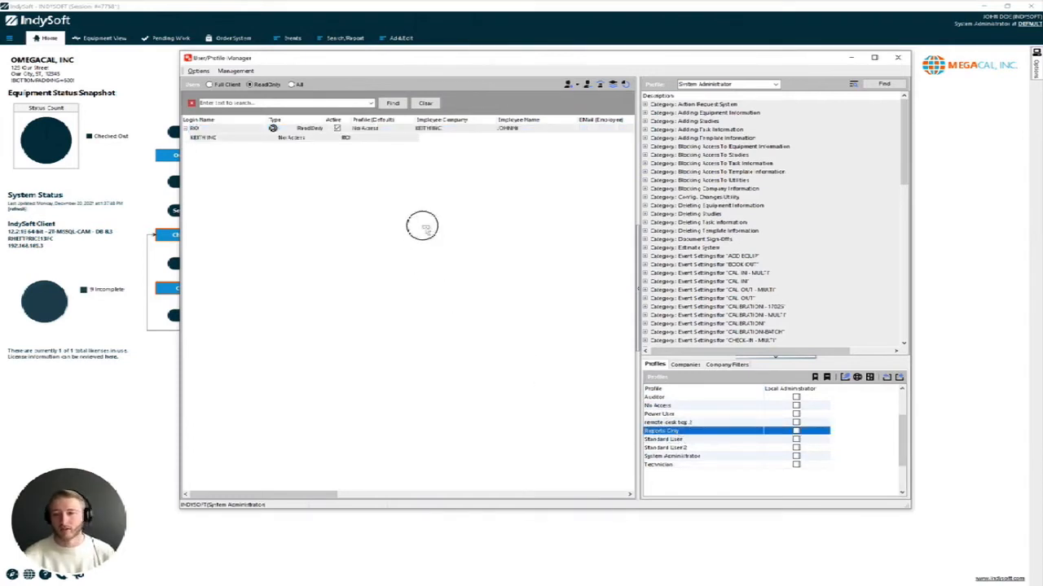
left_click(308, 139)
left_click_drag(309, 142, 310, 141)
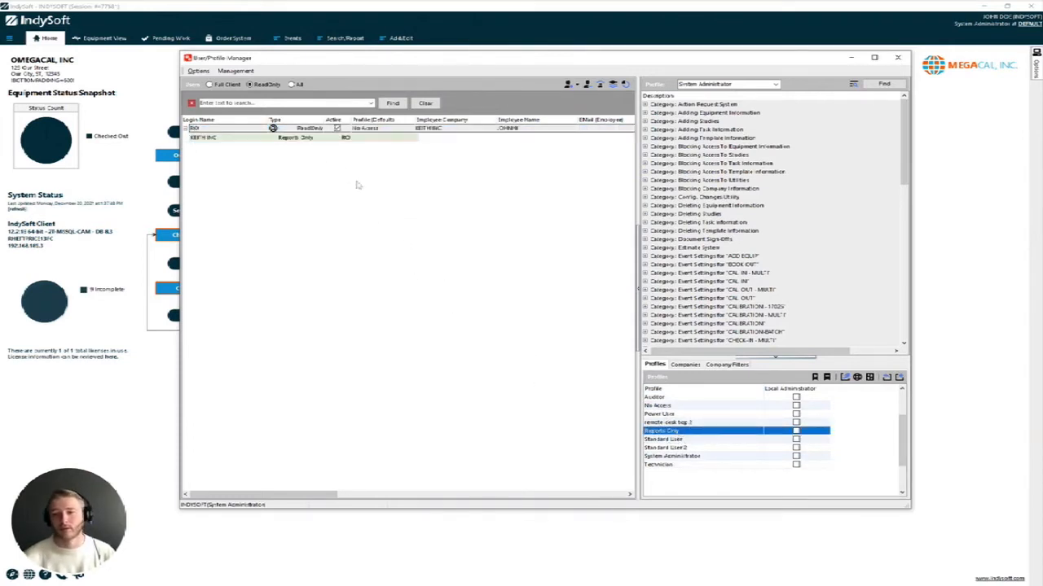
left_click(318, 140)
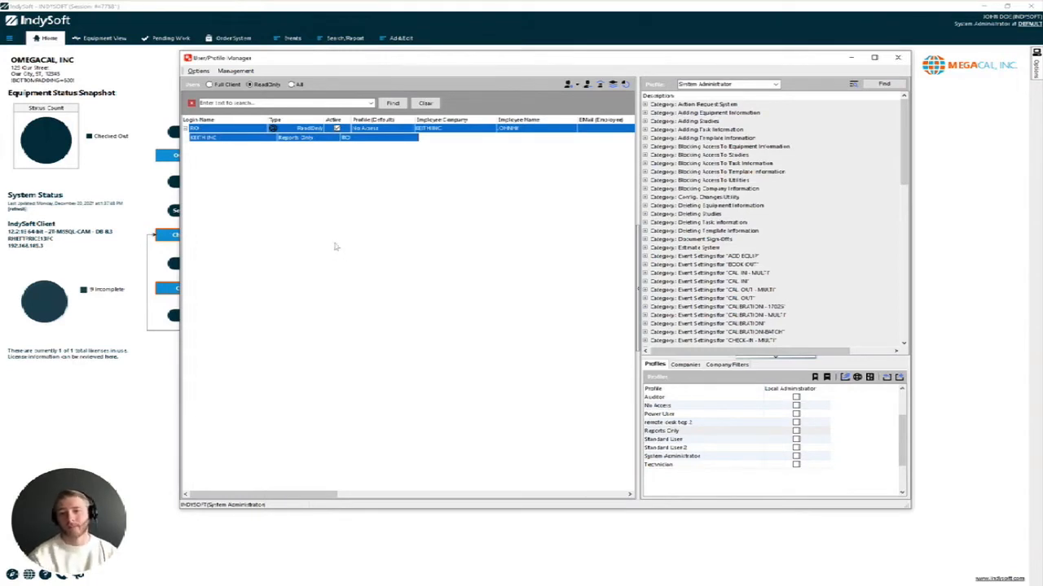
Review the Reports Only profile's permissions and reselect the RO user
left_click(778, 85)
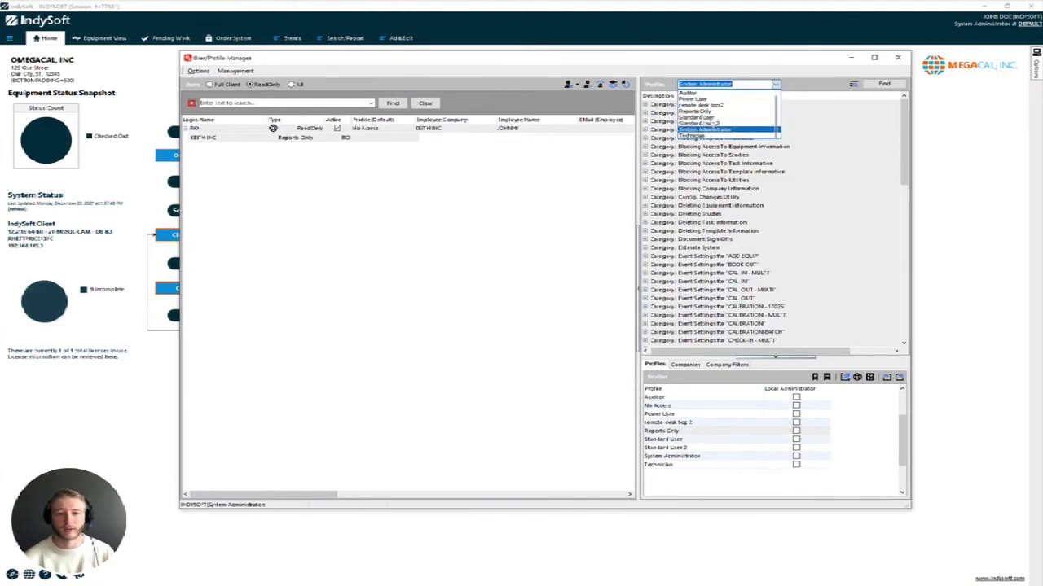
left_click(717, 111)
left_click(325, 143)
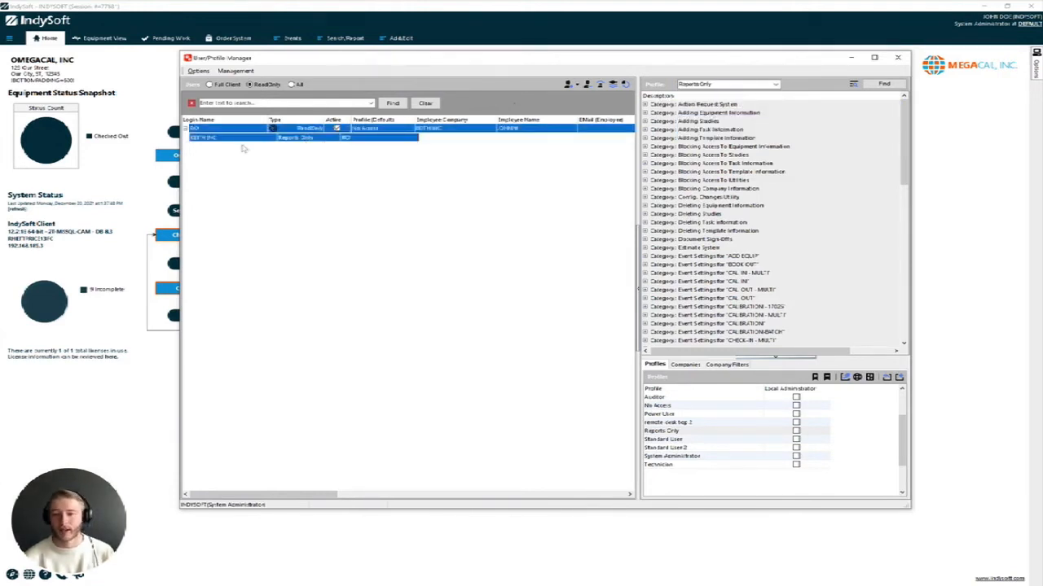
Clear the company search and add AJ MEDICAL and ANAHUAC TRANSPORT under RO
left_click(686, 367)
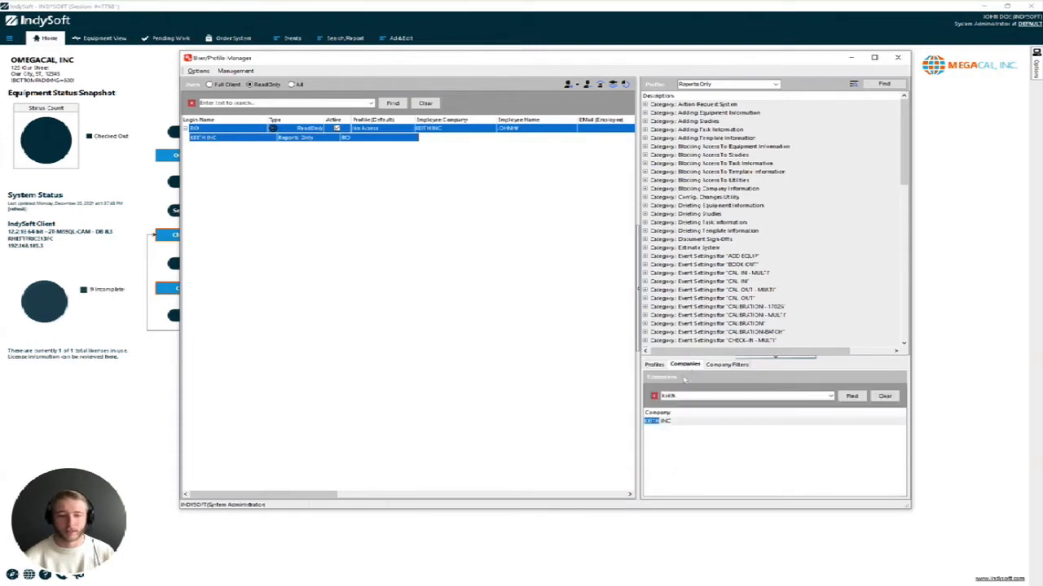
left_click(885, 396)
left_click(669, 429)
left_click_drag(253, 160, 237, 141)
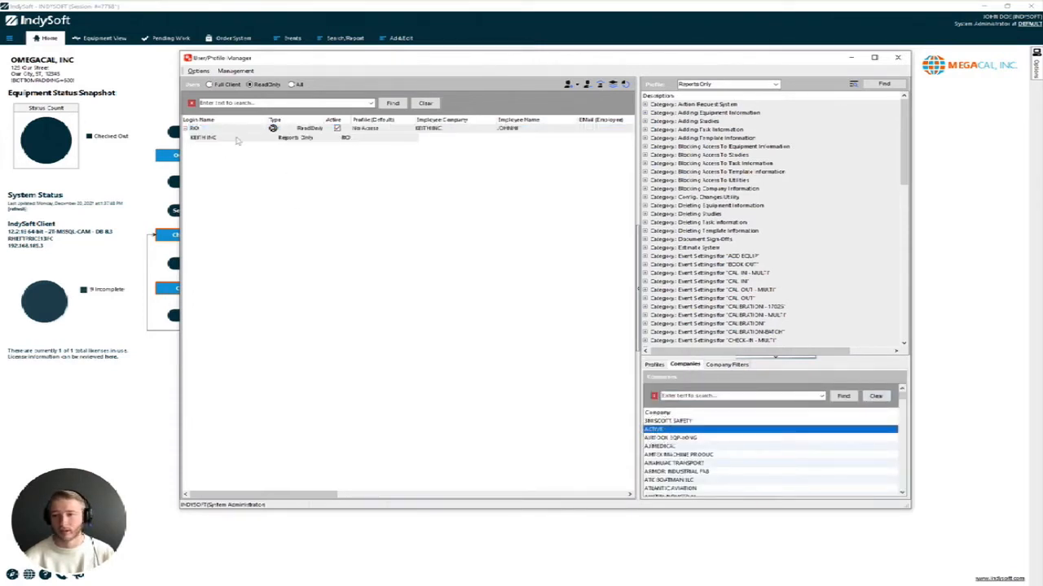
left_click_drag(684, 447, 318, 128)
left_click_drag(688, 464, 251, 130)
Assign Power User to ANAHUAC TRANSPORT and Auditor to AJ MEDICAL
left_click(248, 146)
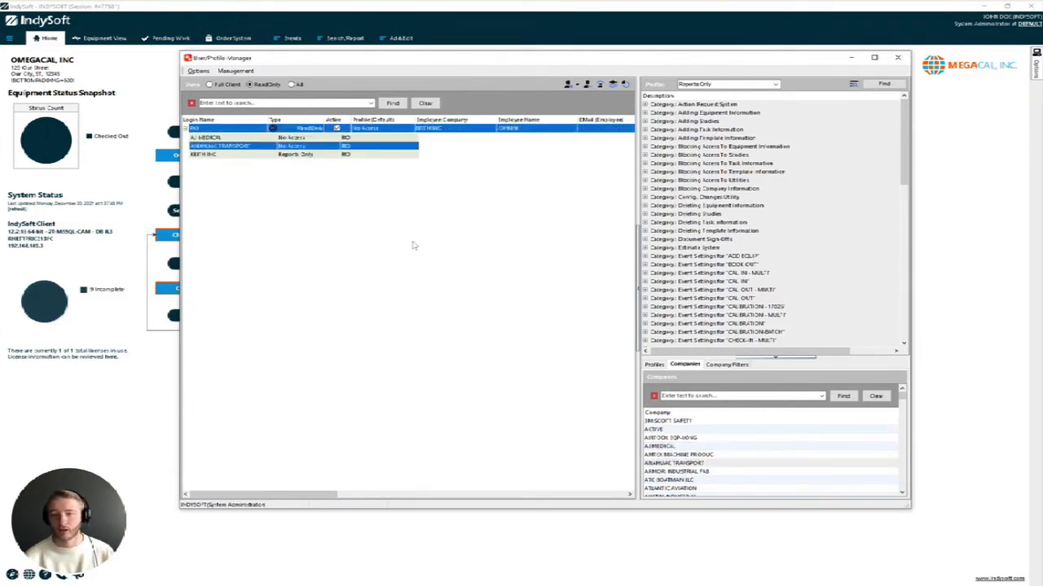
left_click(654, 364)
left_click_drag(657, 406, 316, 150)
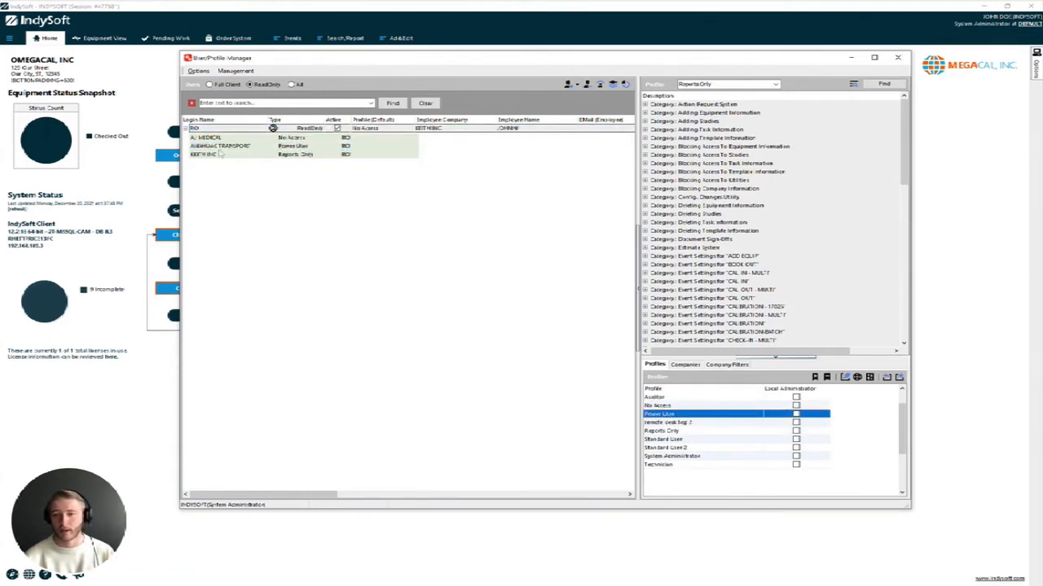
left_click(221, 147)
left_click_drag(657, 398, 313, 145)
Remove the AJ MEDICAL and ANAHUAC TRANSPORT company-based profiles from RO, confirming each
right_click(313, 145)
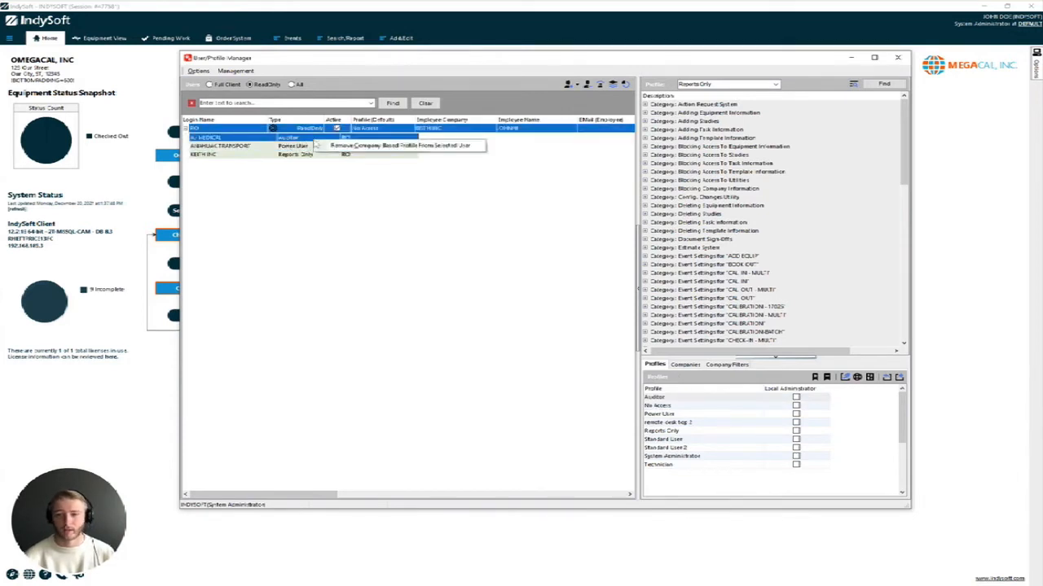
left_click(330, 149)
left_click(526, 299)
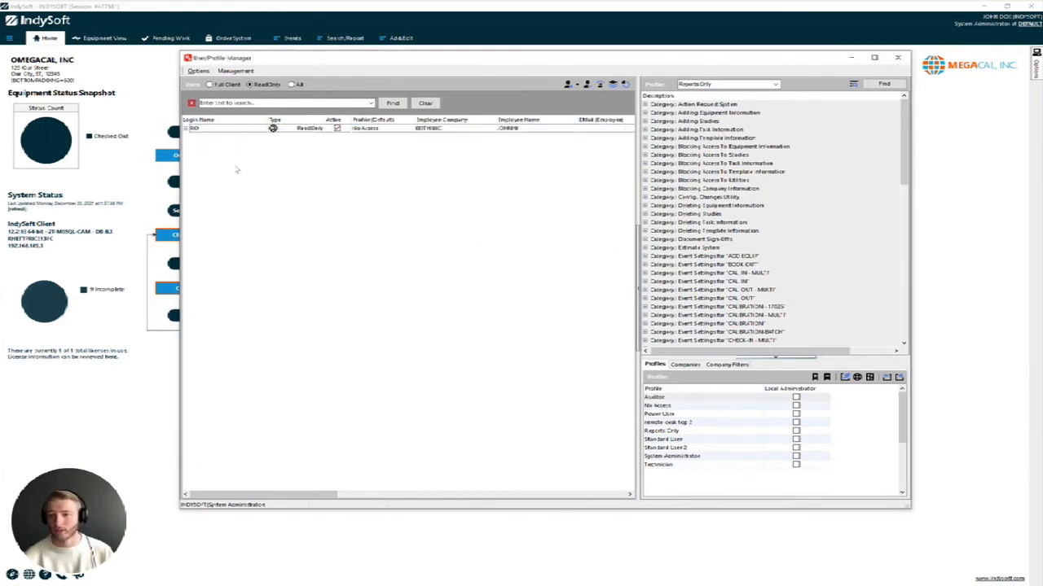
left_click(240, 132)
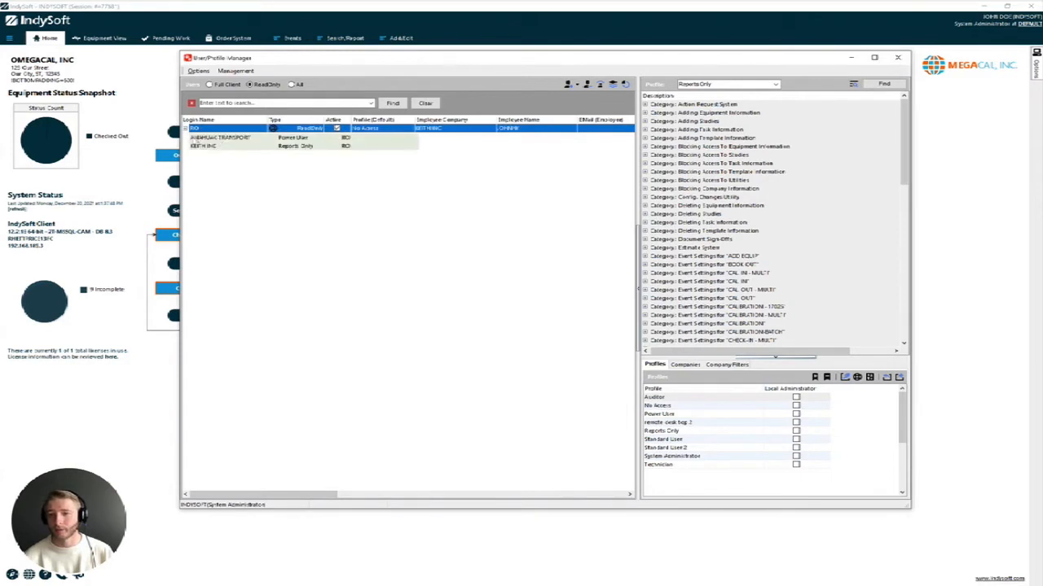
right_click(234, 140)
left_click(244, 145)
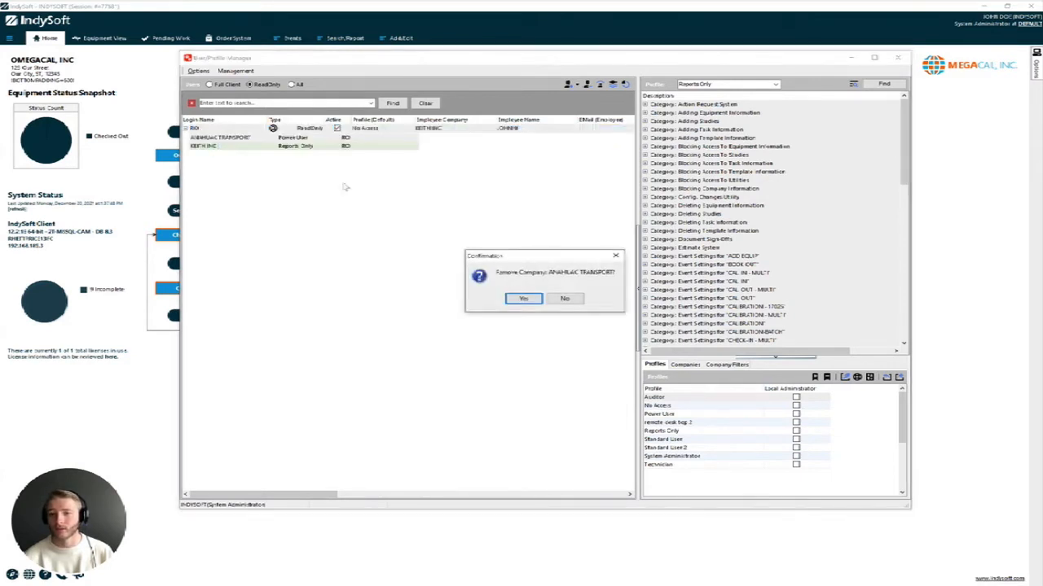
left_click(533, 298)
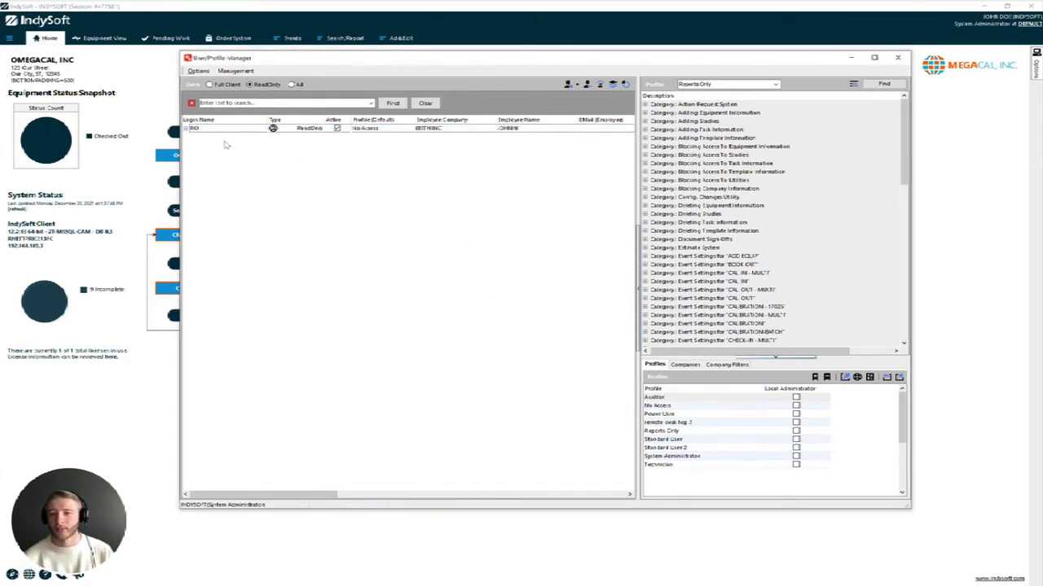
Verify only KEITH INC with Reports Only remains, then close the User/Profile Manager
left_click(186, 129)
left_click(248, 138)
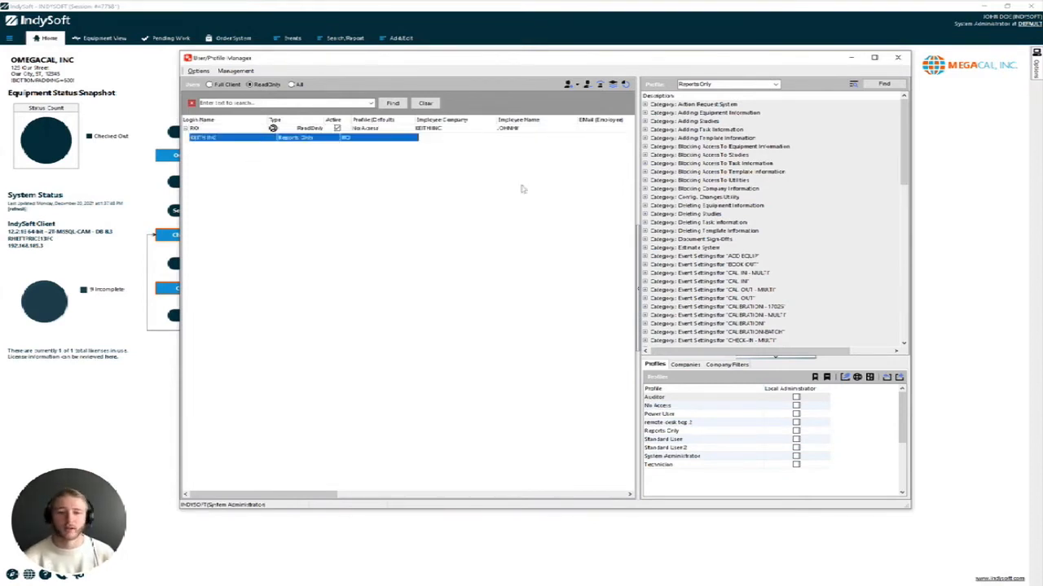
left_click(896, 58)
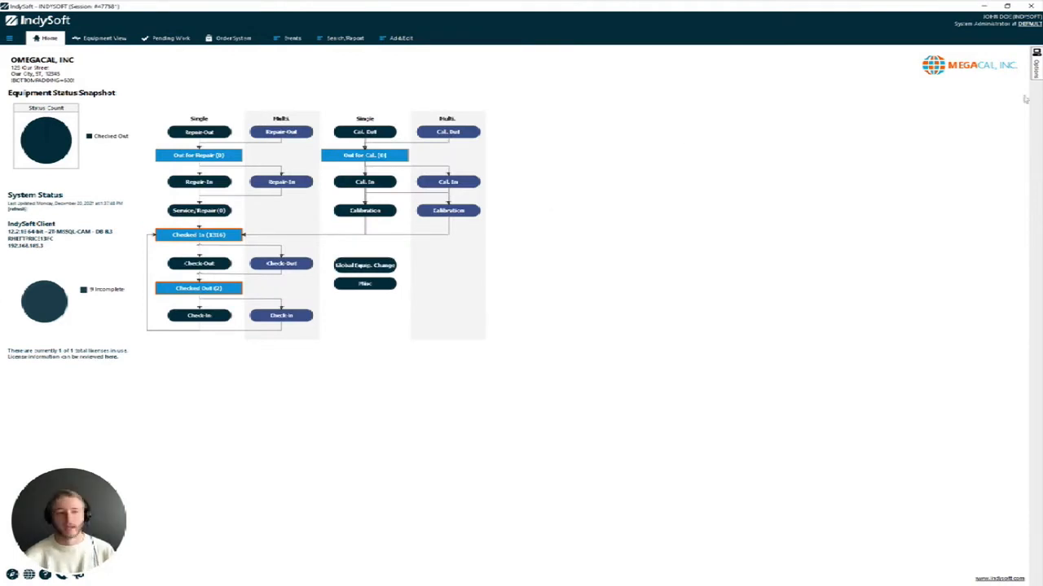
In Layout Builder, review layout usage and select the READ ONLY home layout
mouse_move(1035, 71)
left_click(950, 290)
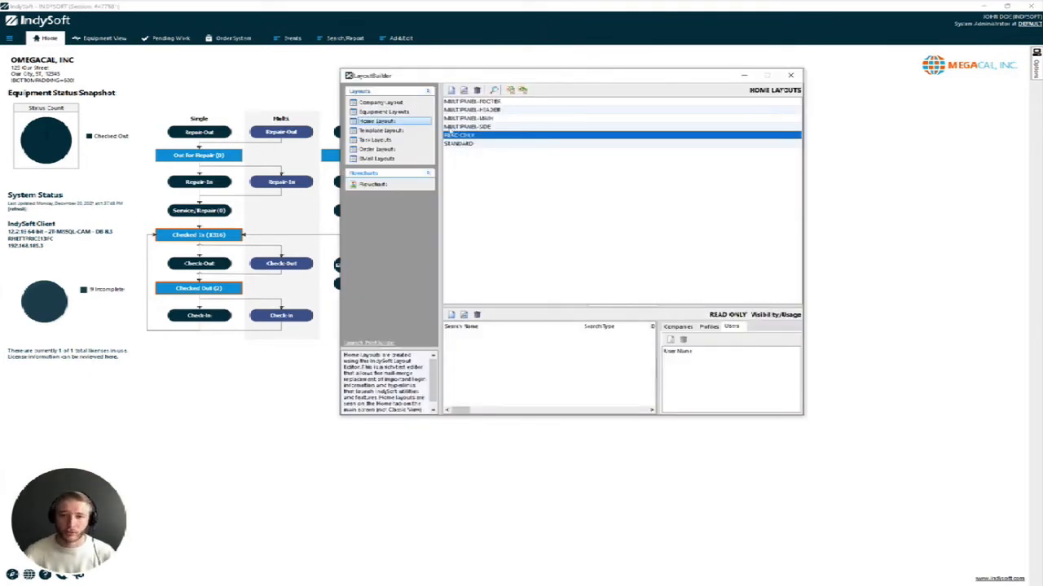
left_click(464, 110)
left_click(468, 119)
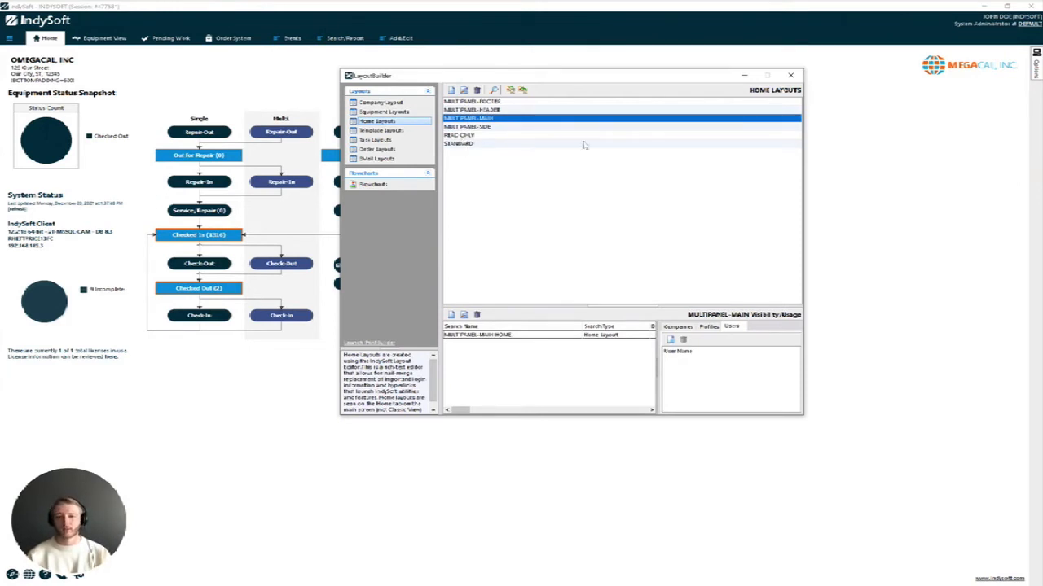
left_click(521, 135)
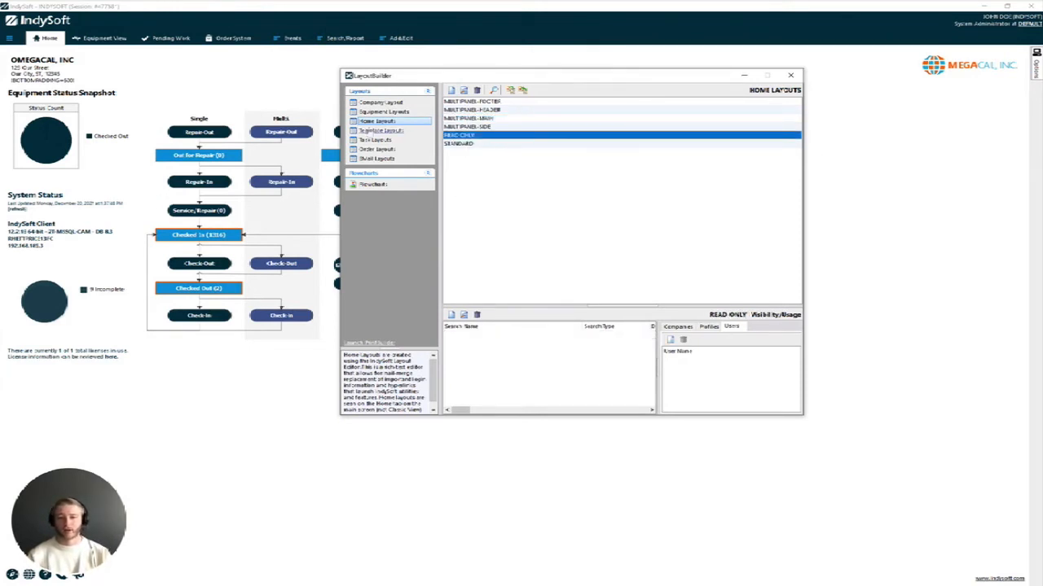
left_click(383, 112)
left_click(376, 122)
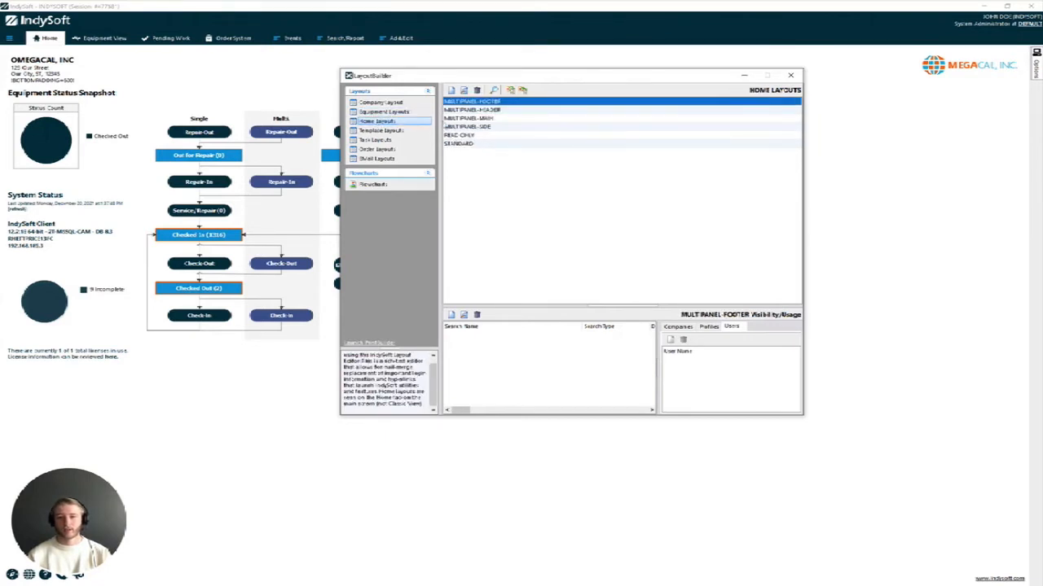
left_click(485, 136)
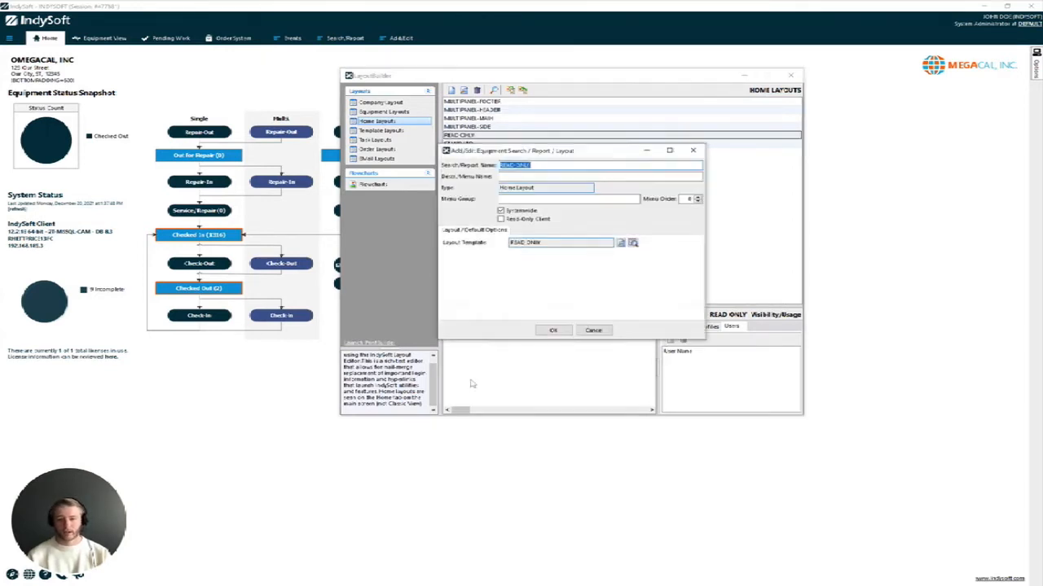
Add a HOME VIEW RO search marked for the Read-Only Client and save it
type("HOME VIEW RO")
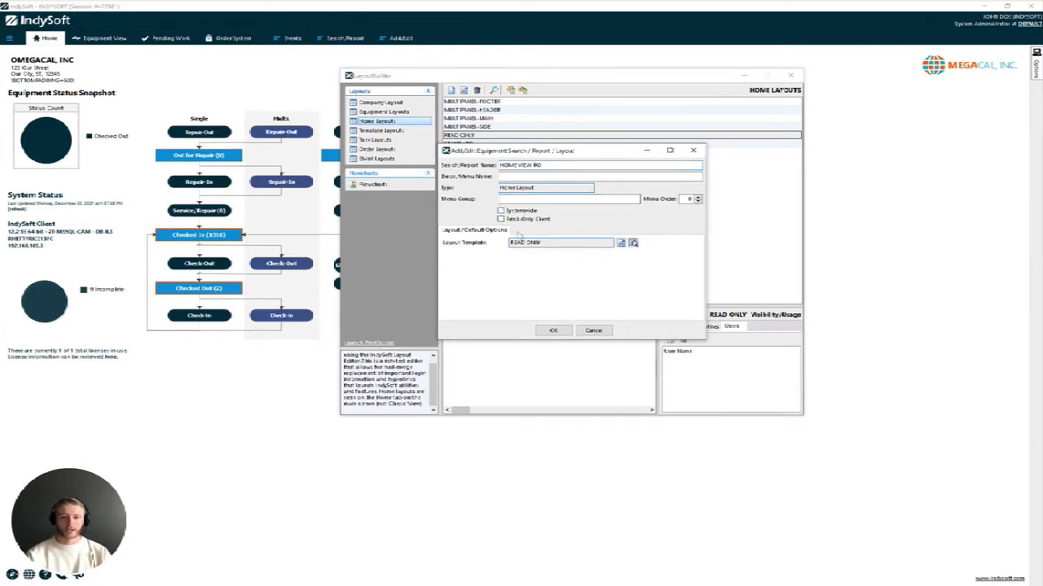
left_click(520, 220)
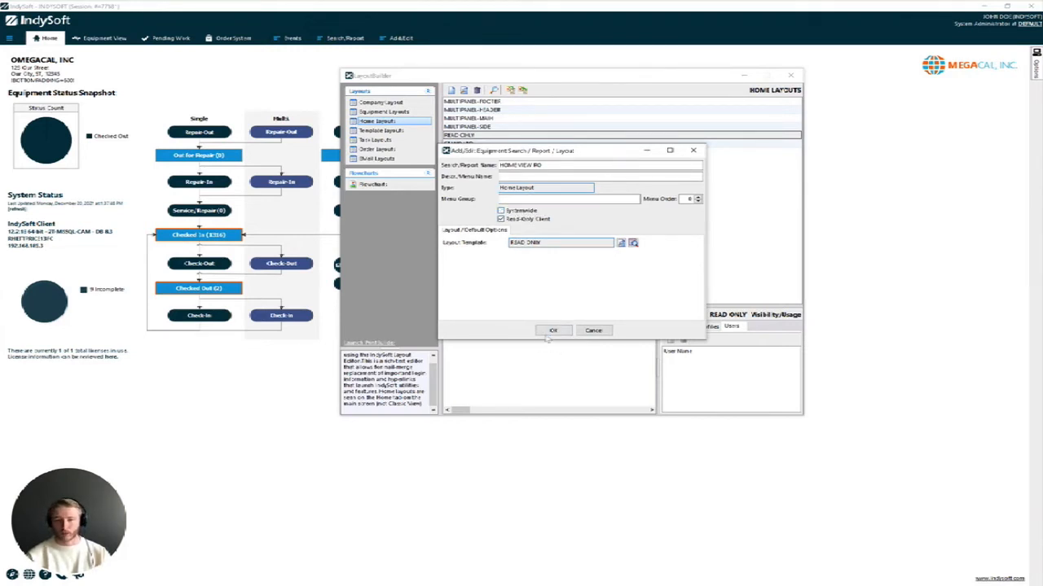
left_click(552, 330)
left_click(707, 327)
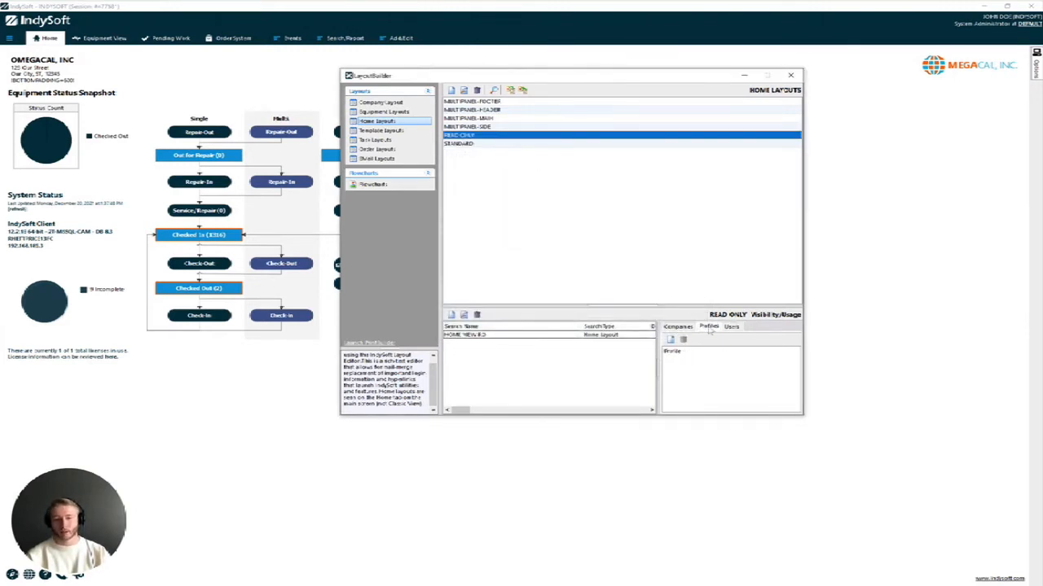
Edit the HOME VIEW RO search to make it Systemwide and save
left_click(733, 327)
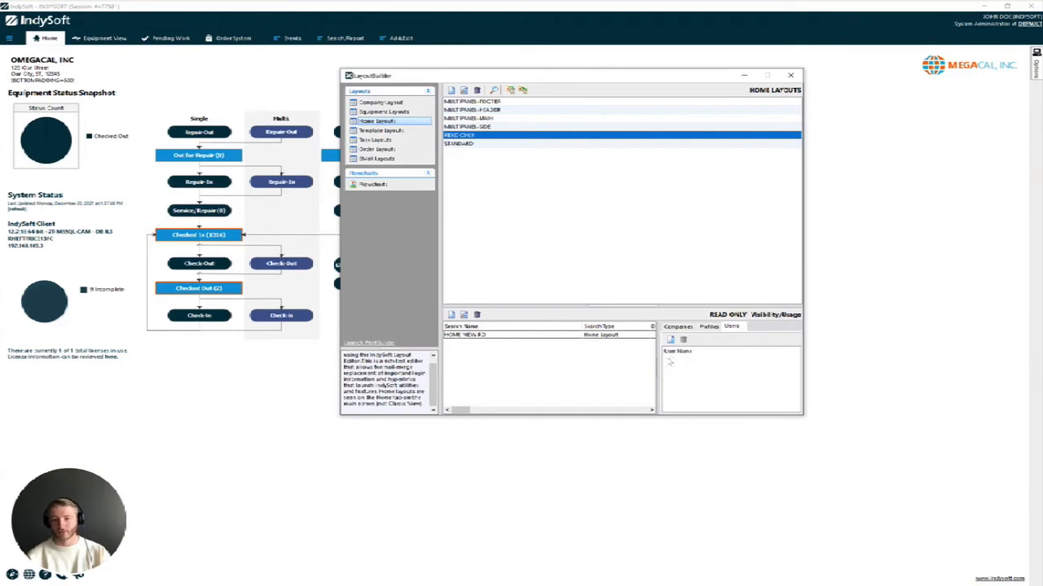
left_click(589, 336)
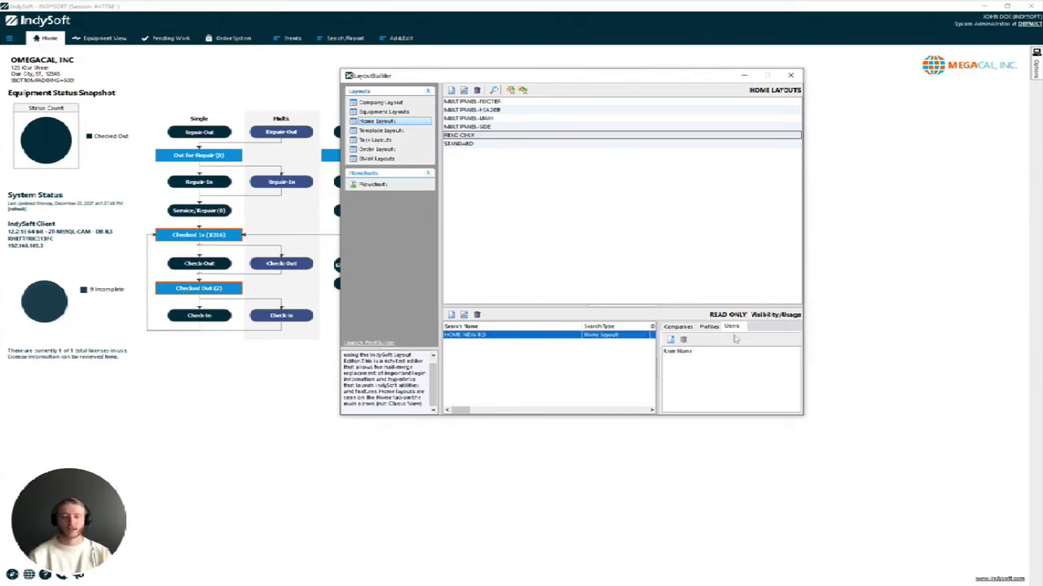
double_click(591, 336)
left_click(593, 333)
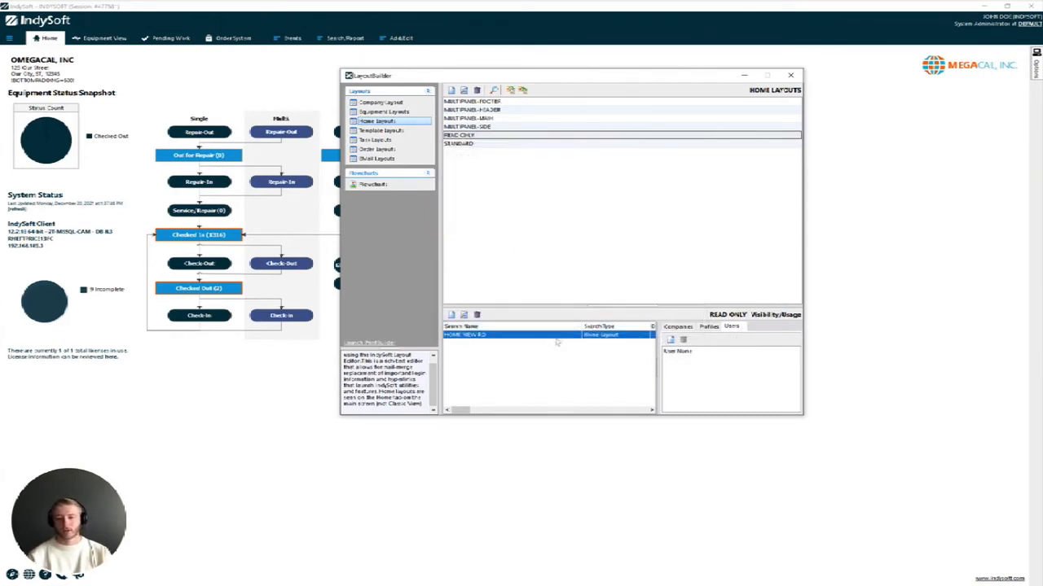
double_click(547, 339)
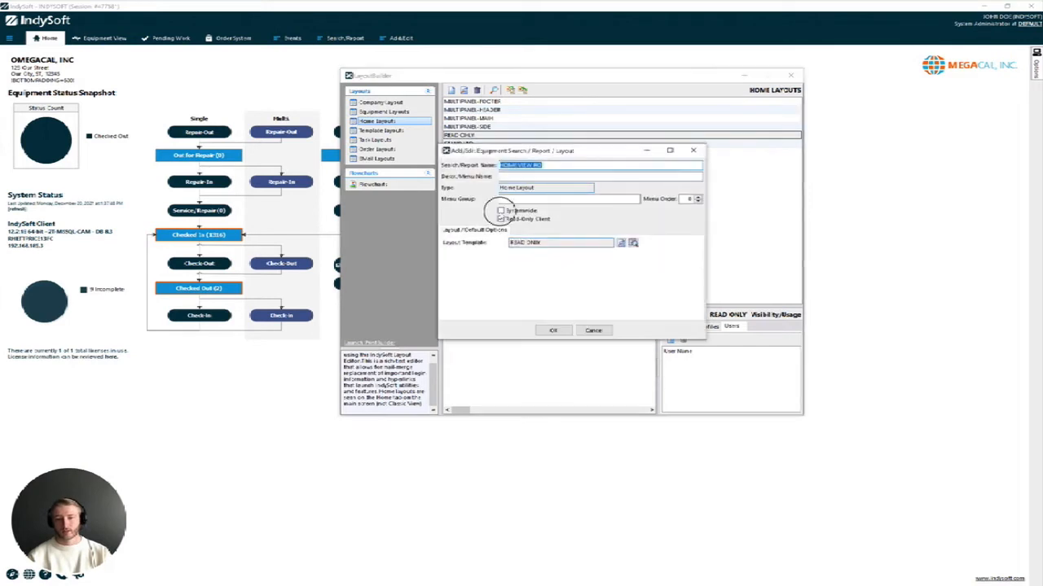
left_click(500, 210)
left_click(553, 330)
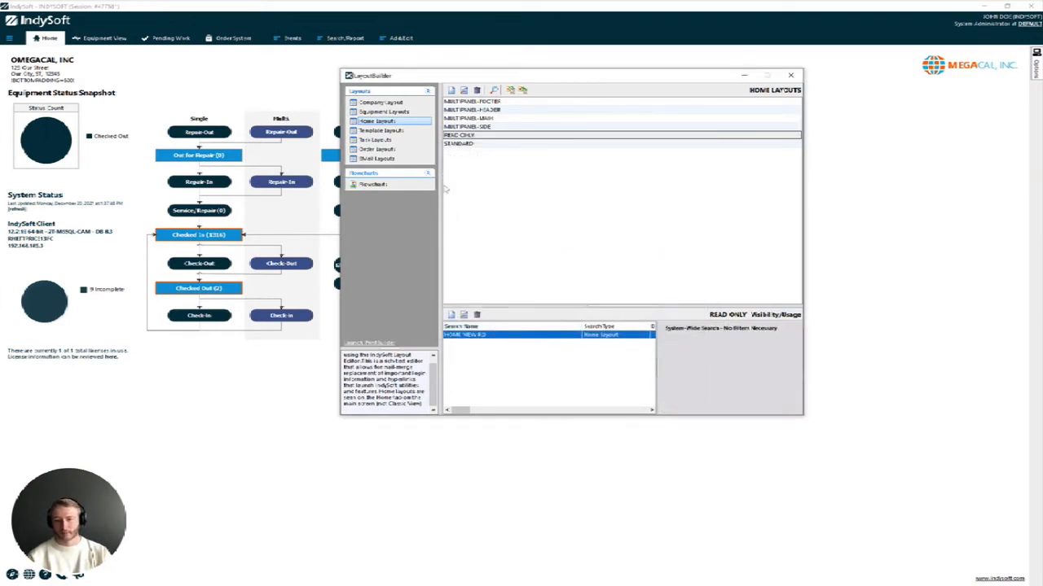
Check HOME VIEW RO visibility and switch to the Equipment Layouts list
left_click(383, 112)
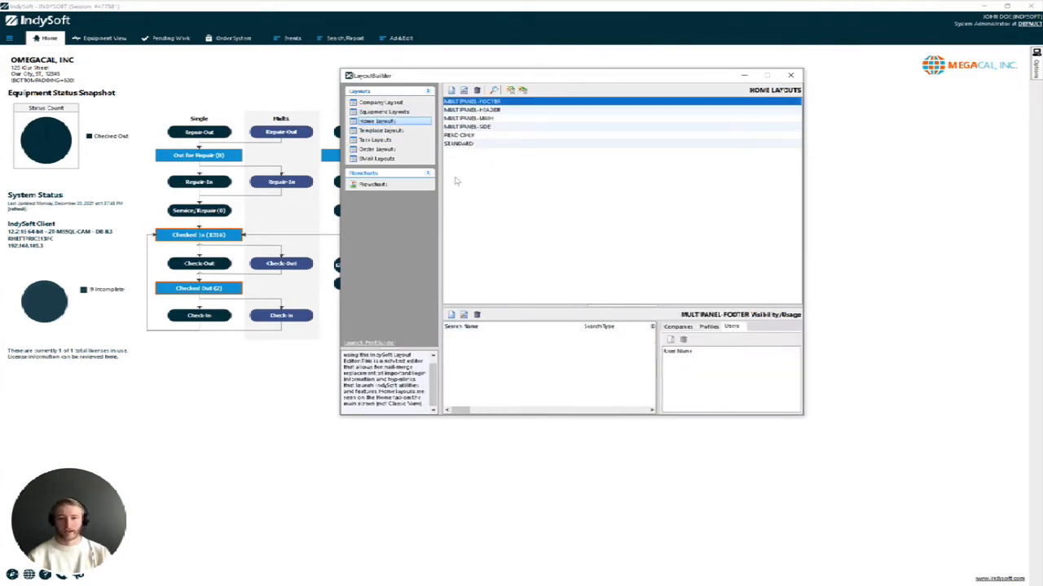
left_click(470, 137)
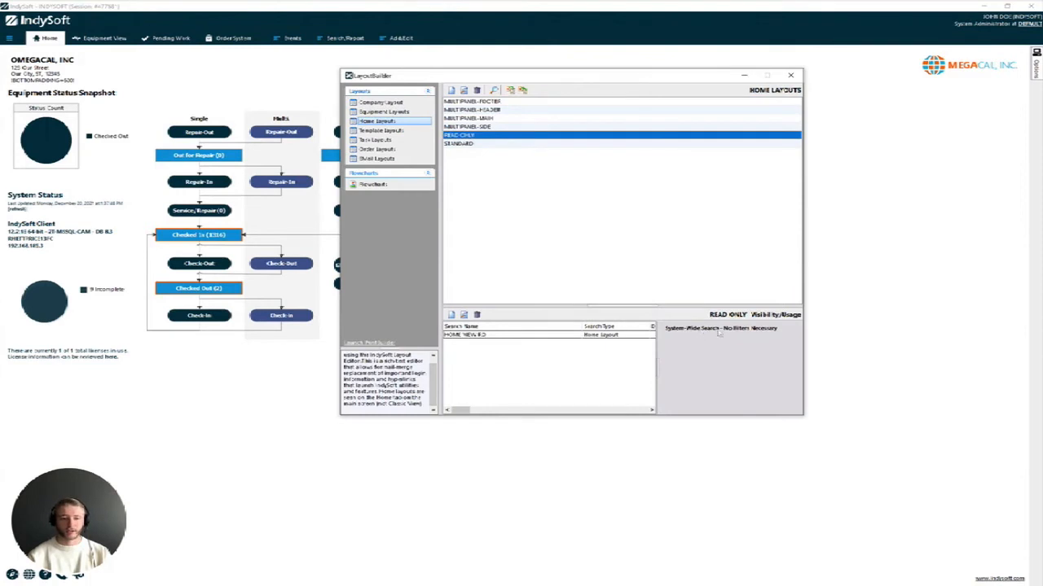
left_click(484, 335)
left_click(374, 113)
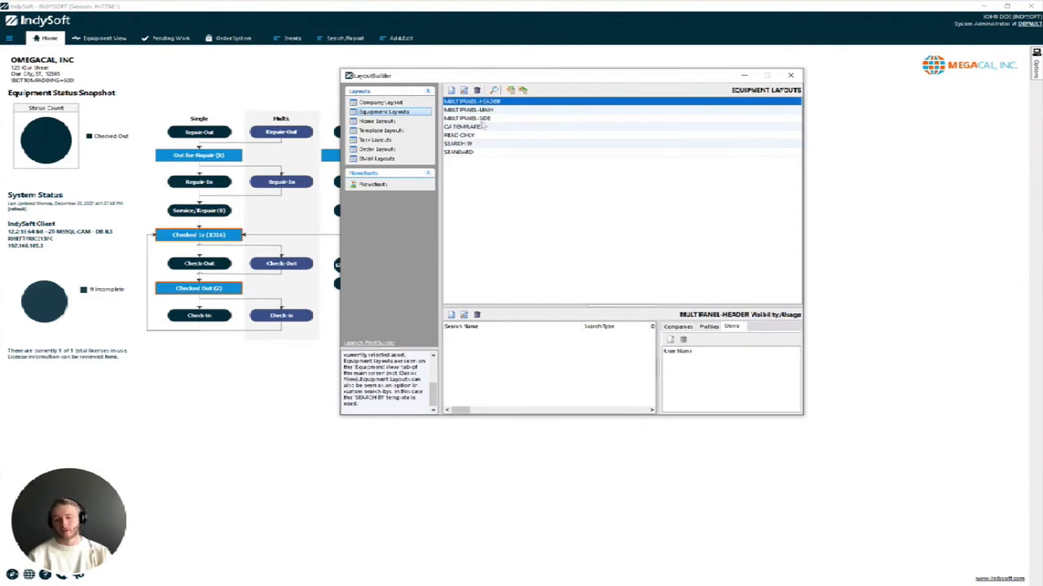
Add an EQUIPVIEW Read-Only Client entry to the READ ONLY equipment layout, then close Layout Builder
left_click(709, 327)
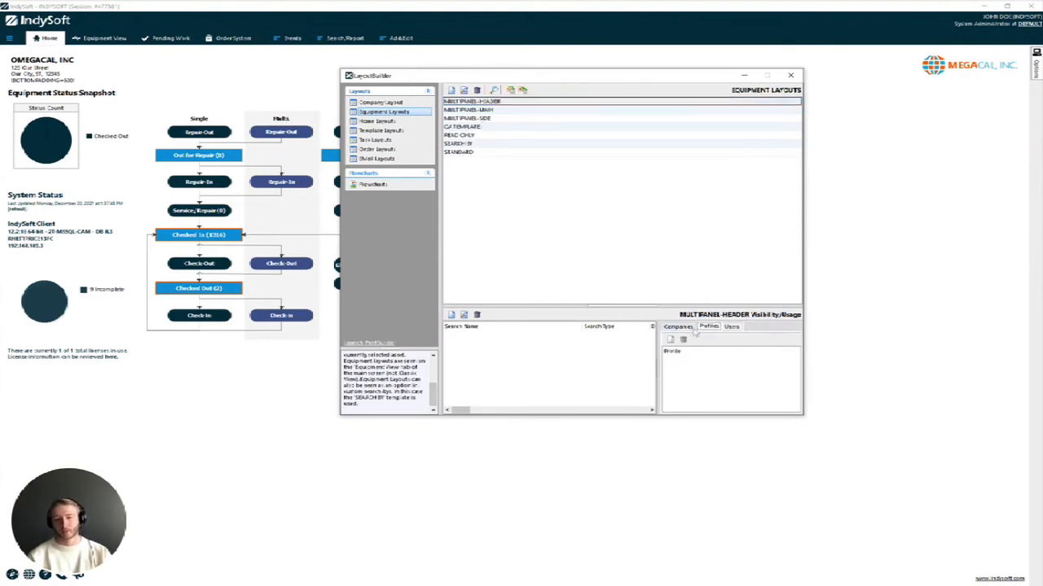
left_click(684, 327)
left_click(478, 137)
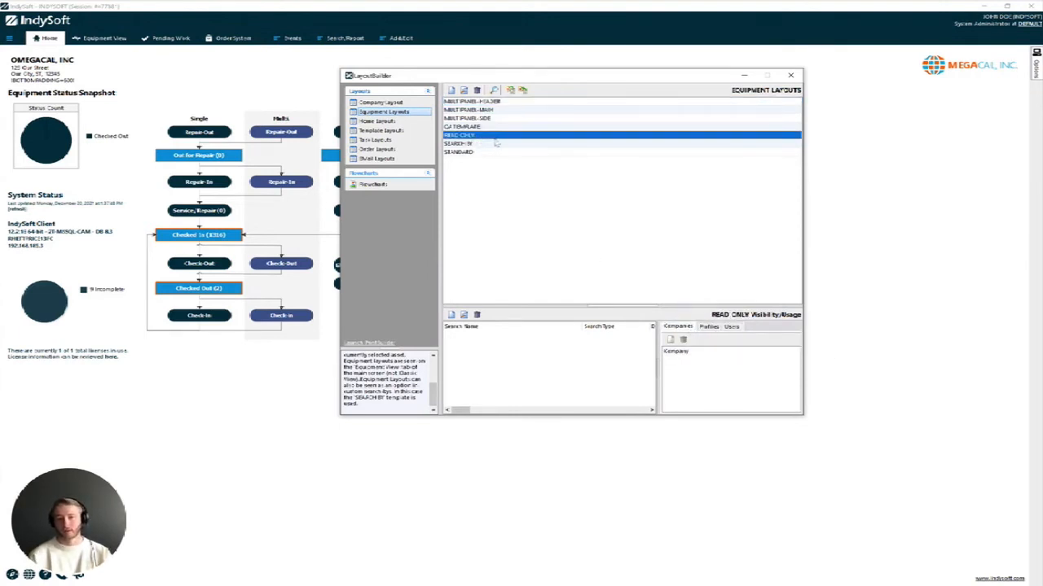
left_click(454, 318)
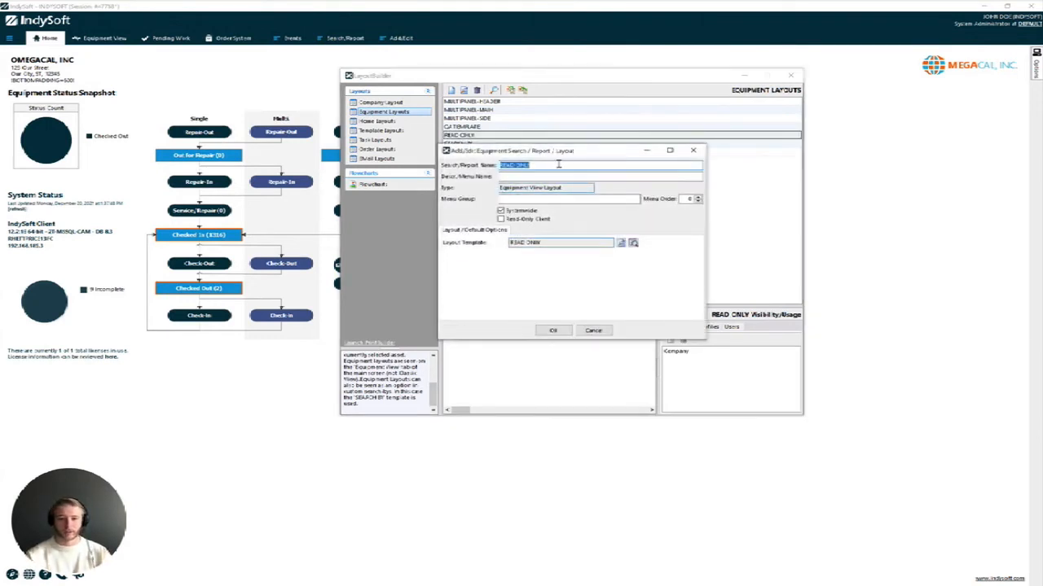
type("EQUIPVIEW")
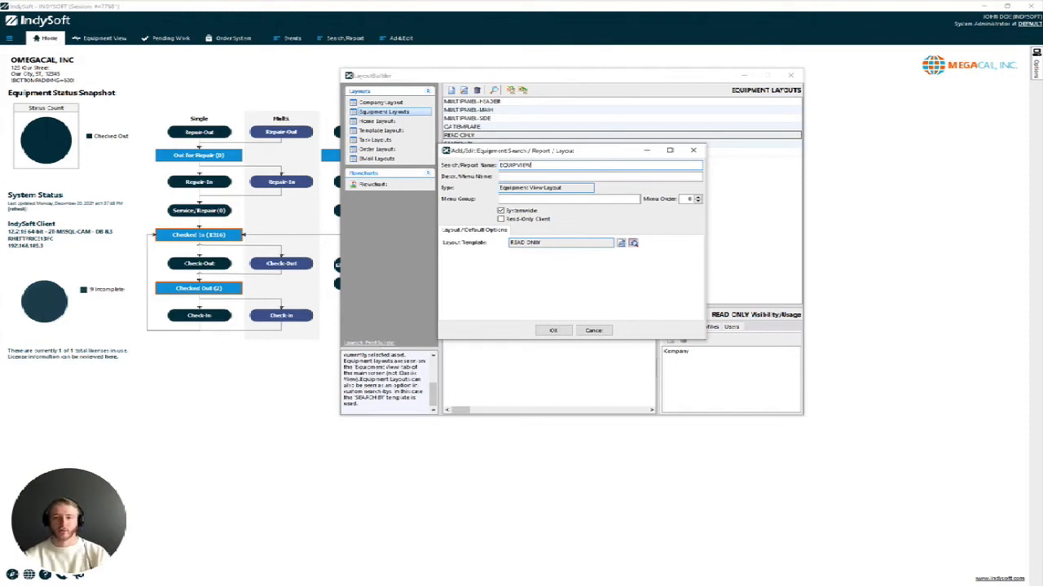
left_click(500, 219)
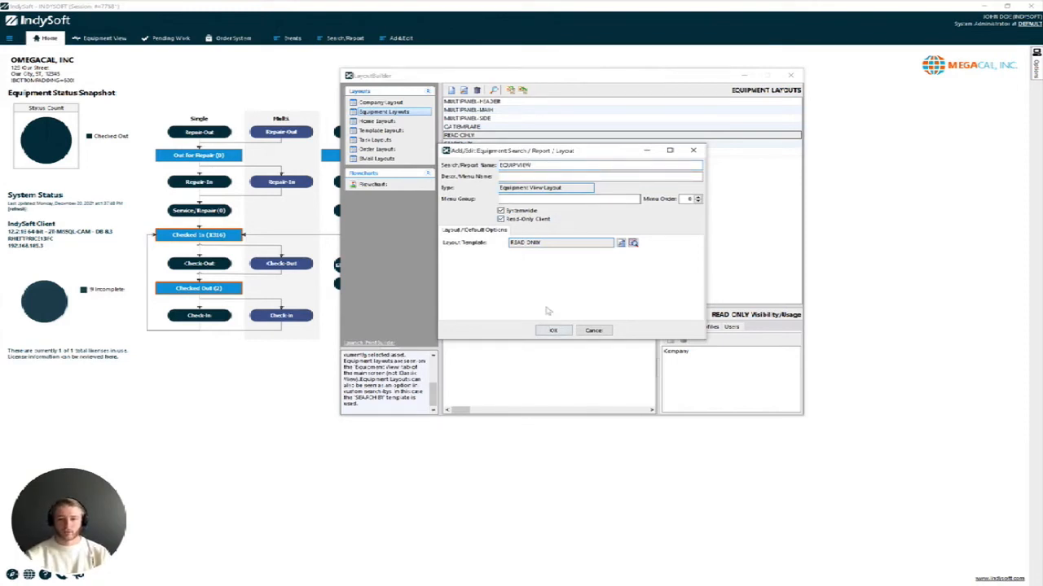
left_click(550, 330)
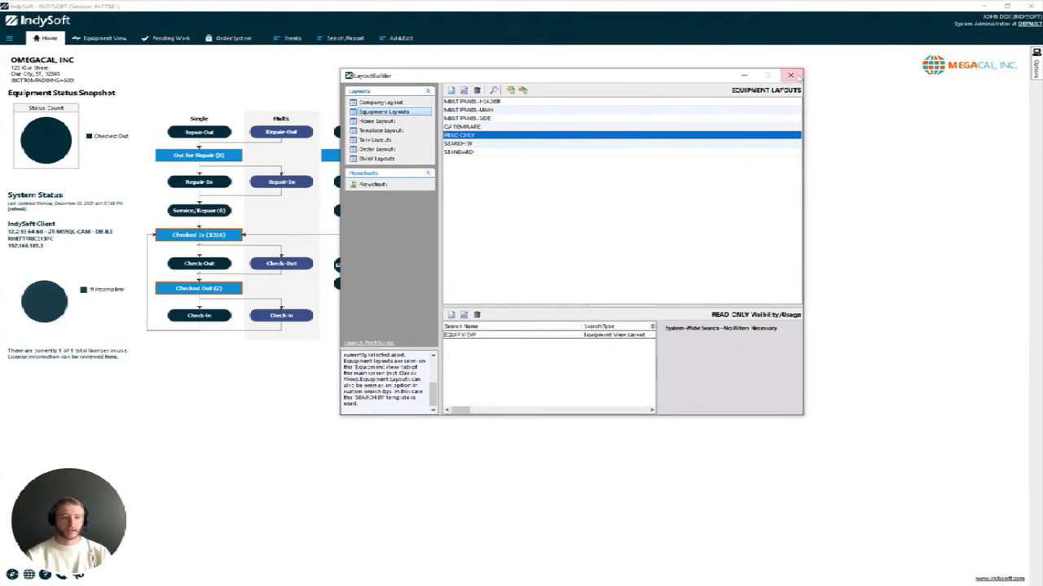
left_click(790, 75)
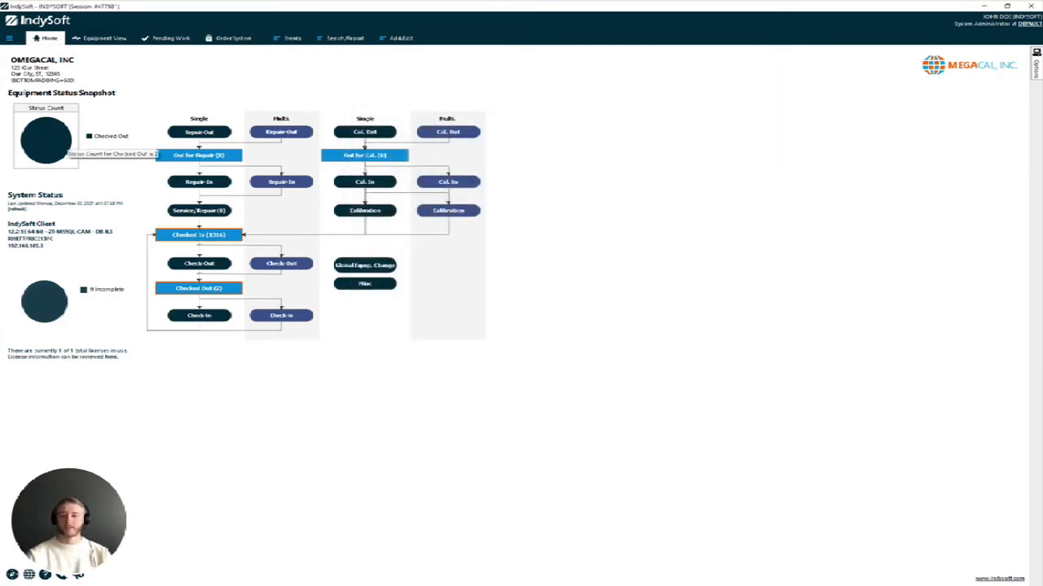
Log out of the administrator session and sign in as the read-only user
left_click(9, 39)
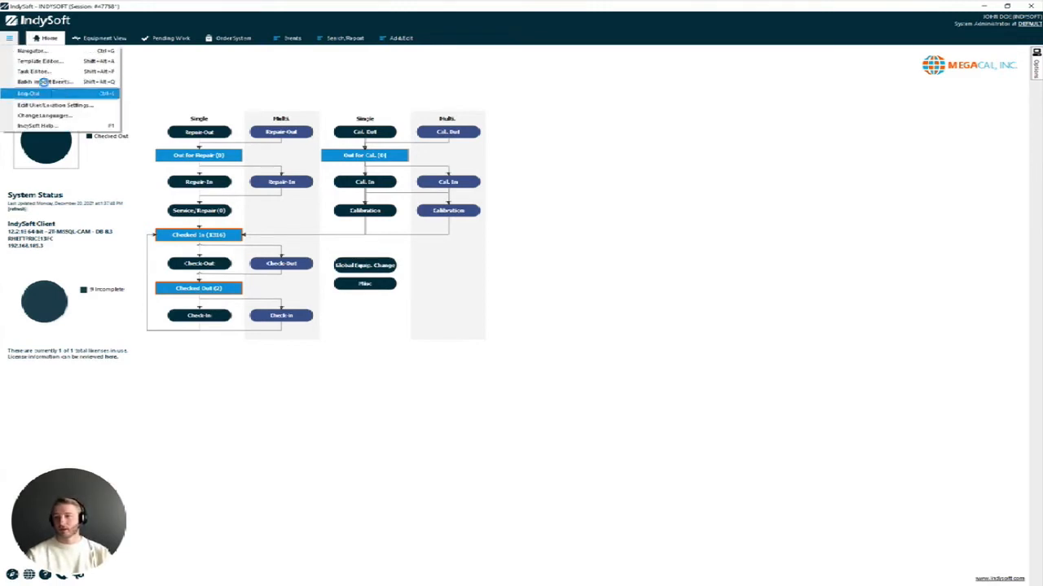
left_click(33, 93)
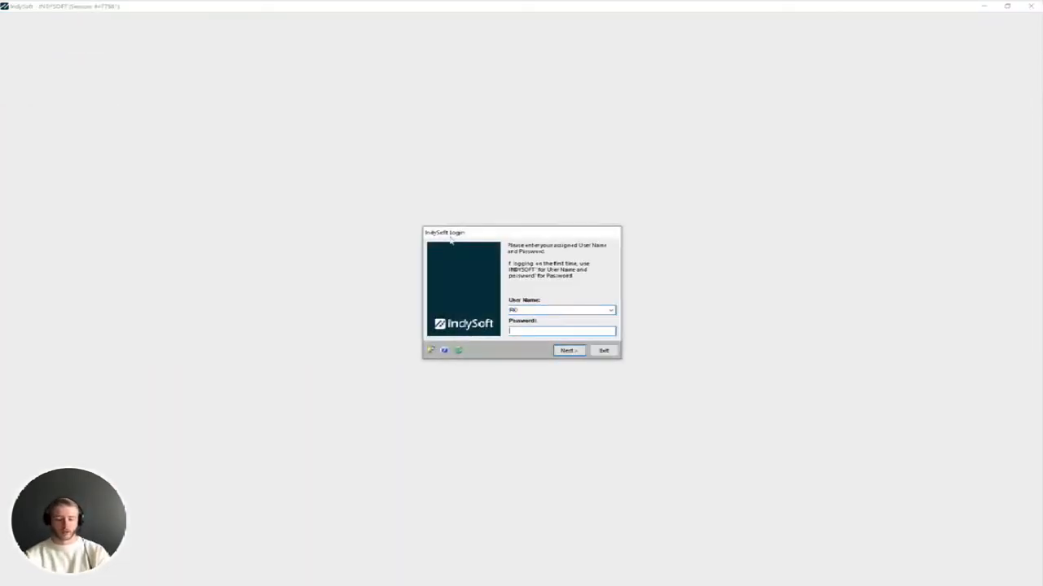
type("****")
key("Return")
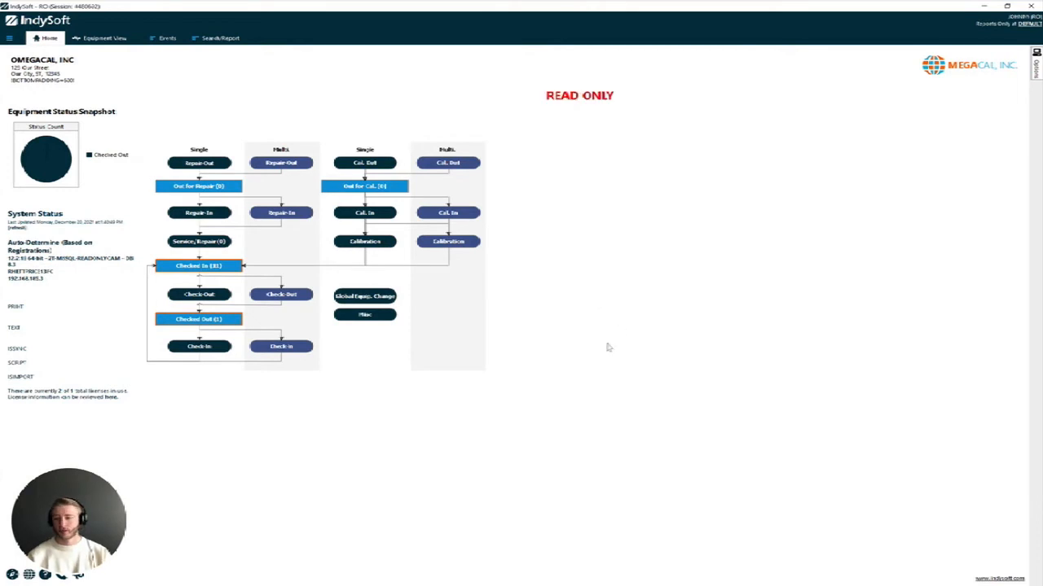
Open the Equipment View and check the equipment record's right-click options
left_click(99, 38)
right_click(270, 120)
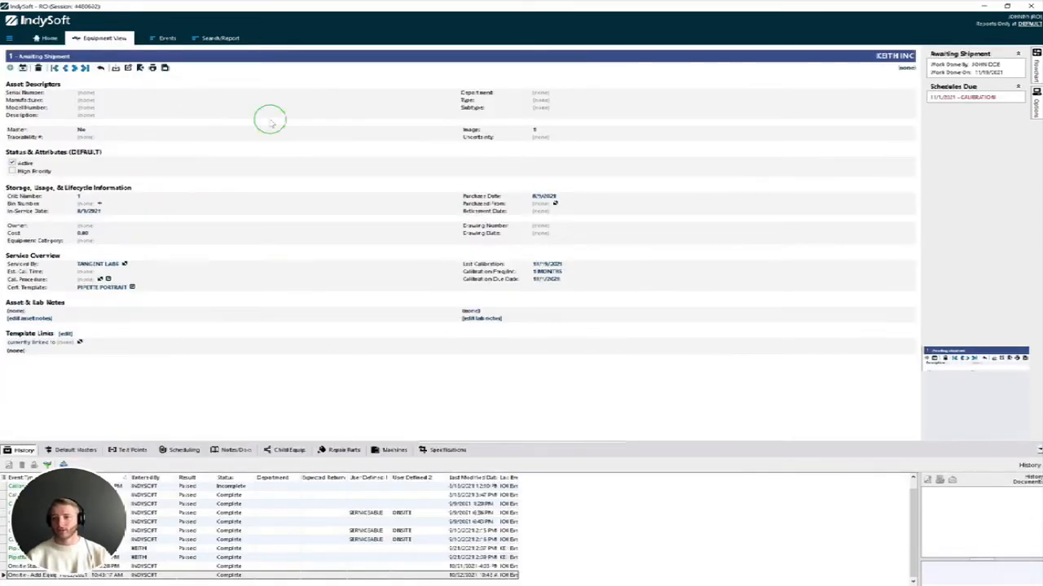
left_click(306, 124)
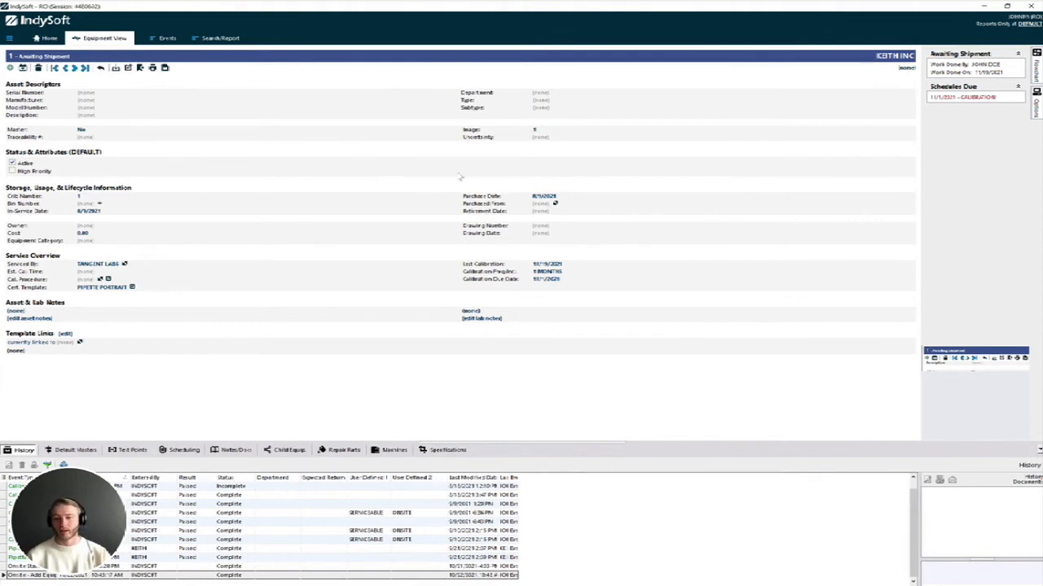
right_click(372, 163)
left_click(391, 166)
right_click(390, 194)
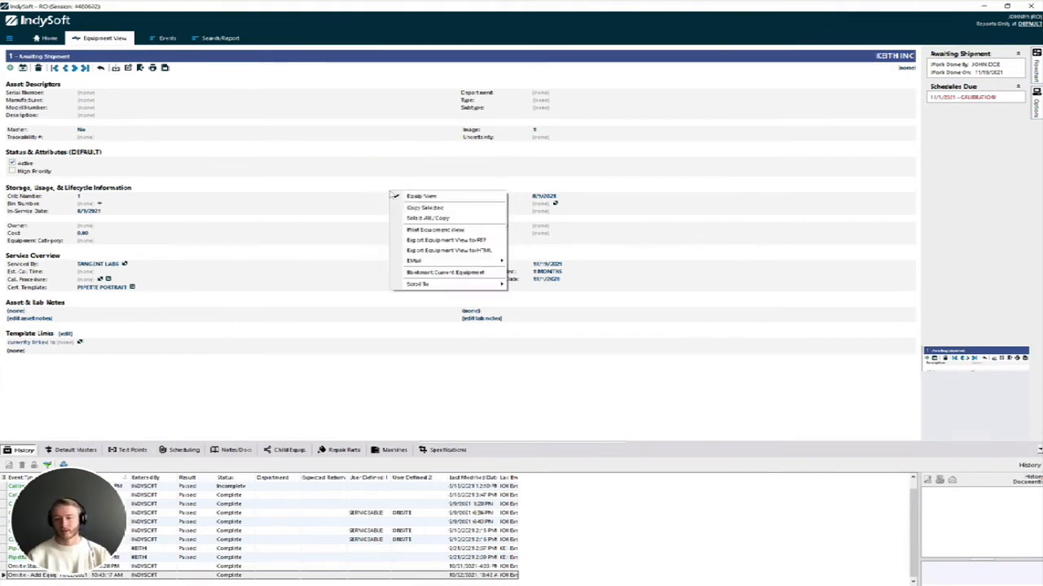
left_click(476, 218)
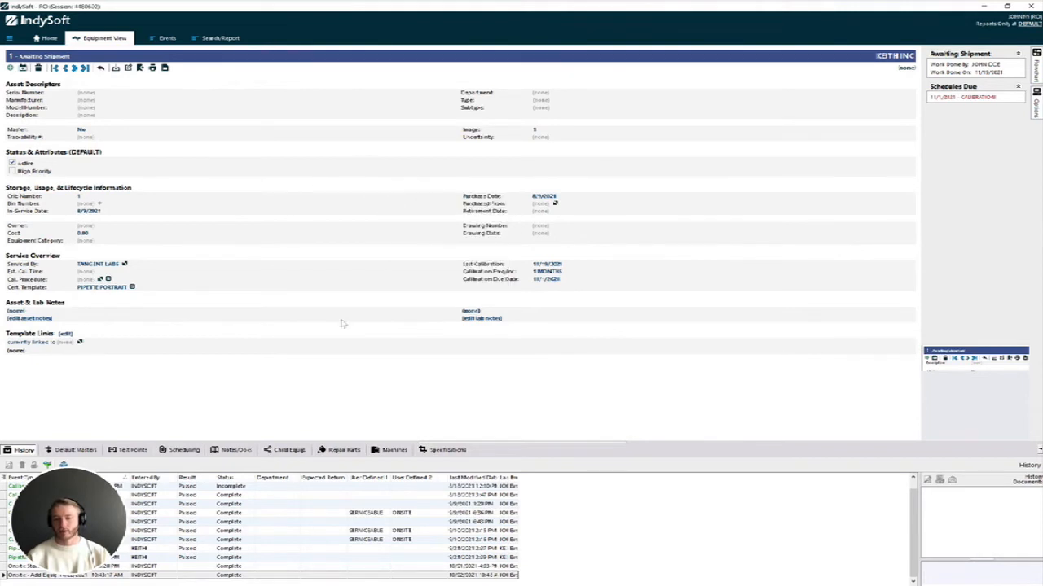
right_click(324, 408)
right_click(358, 176)
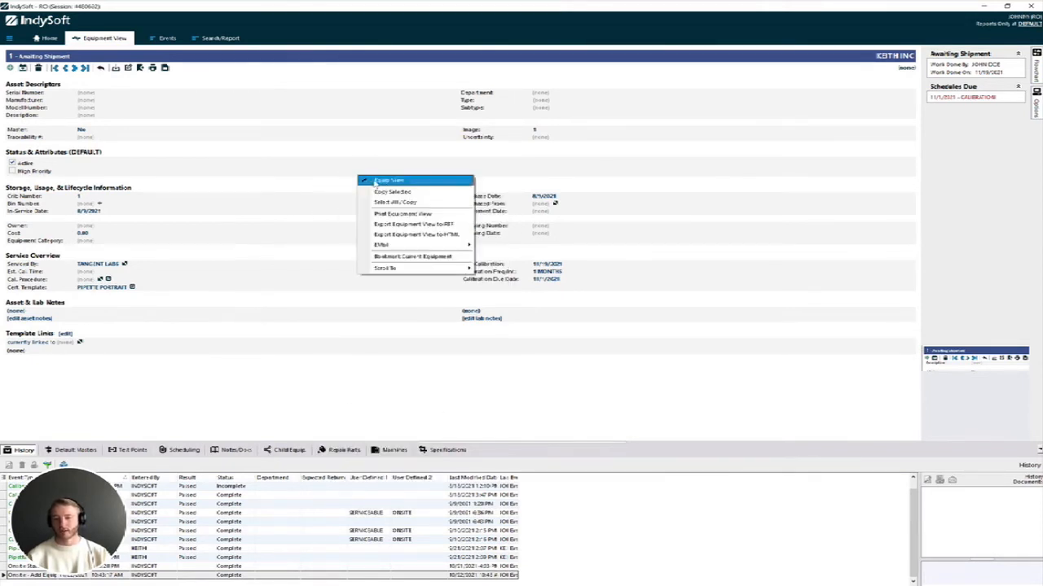
left_click(376, 181)
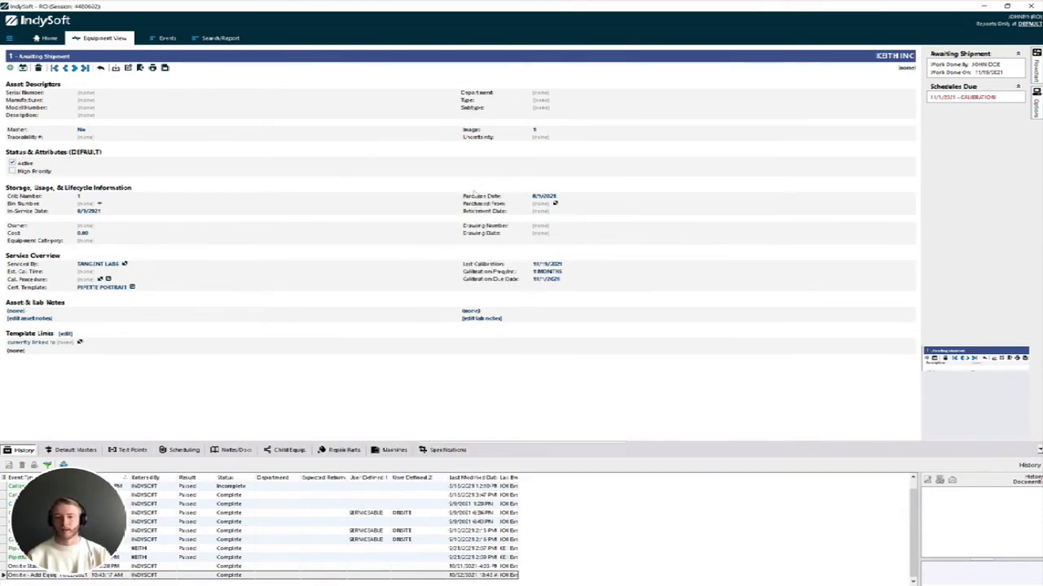
left_click(9, 38)
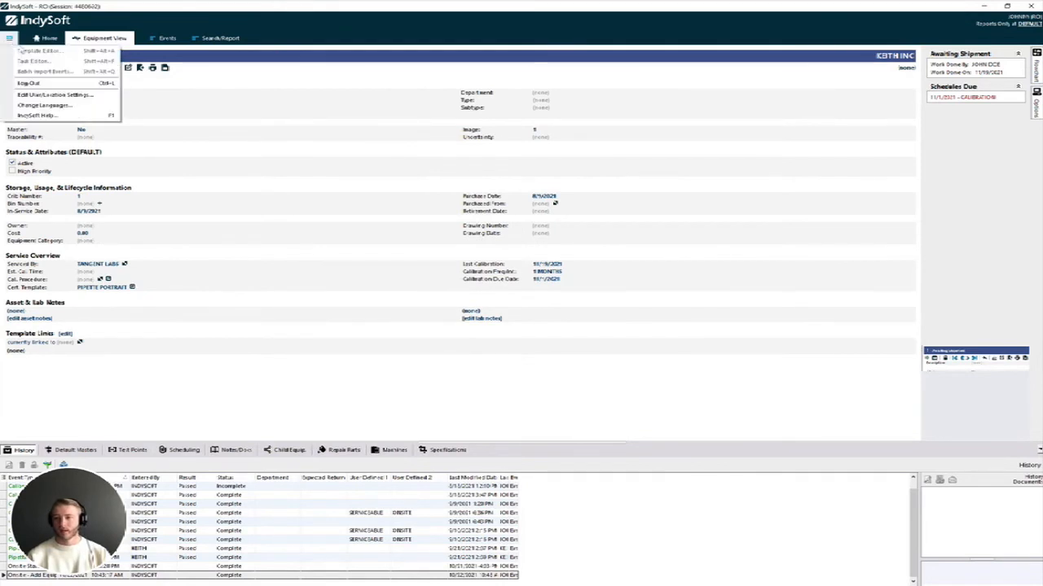
Log out of the read-only session and sign back in as administrator
left_click(28, 83)
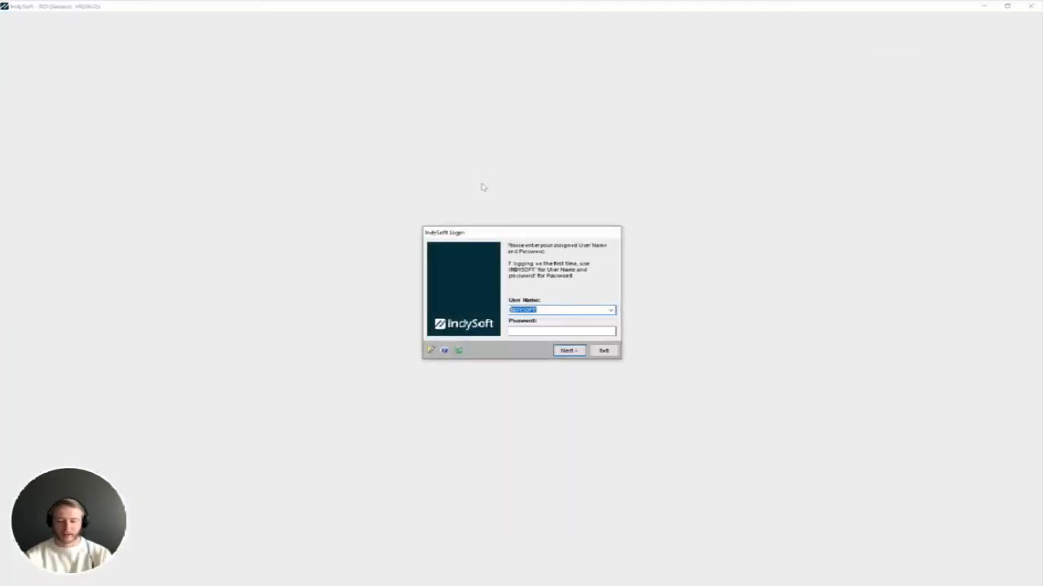
key("Tab")
type("password")
key("Return")
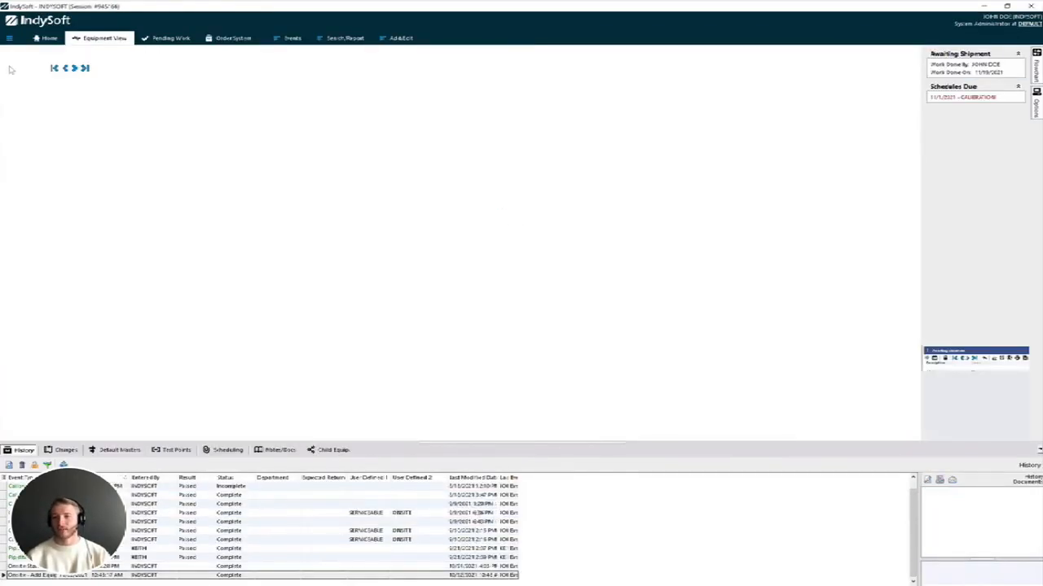
From Home, open the User/Profile Manager and enter the administrator credentials
left_click(47, 38)
mouse_move(1034, 75)
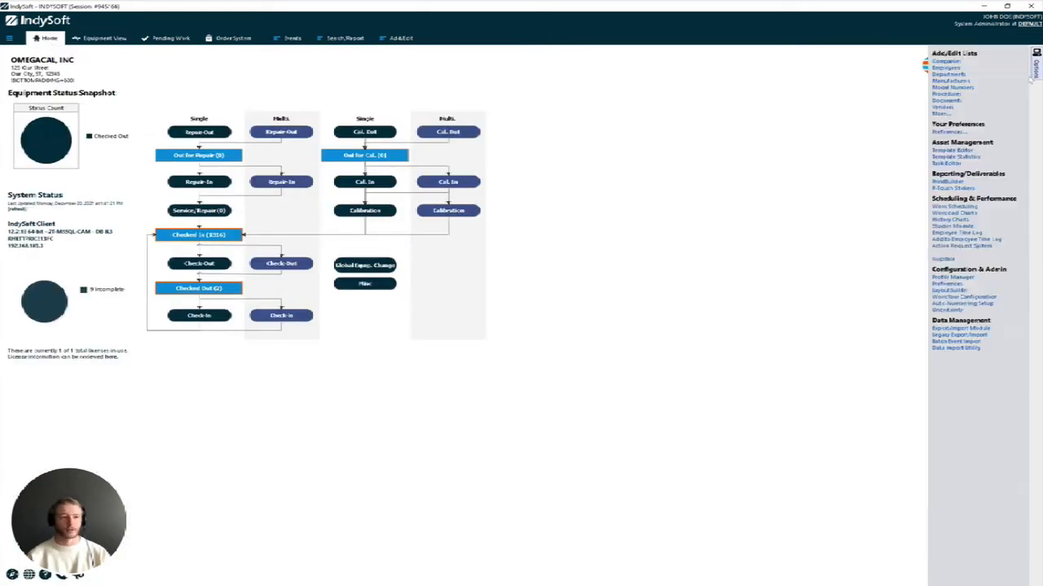
left_click(956, 277)
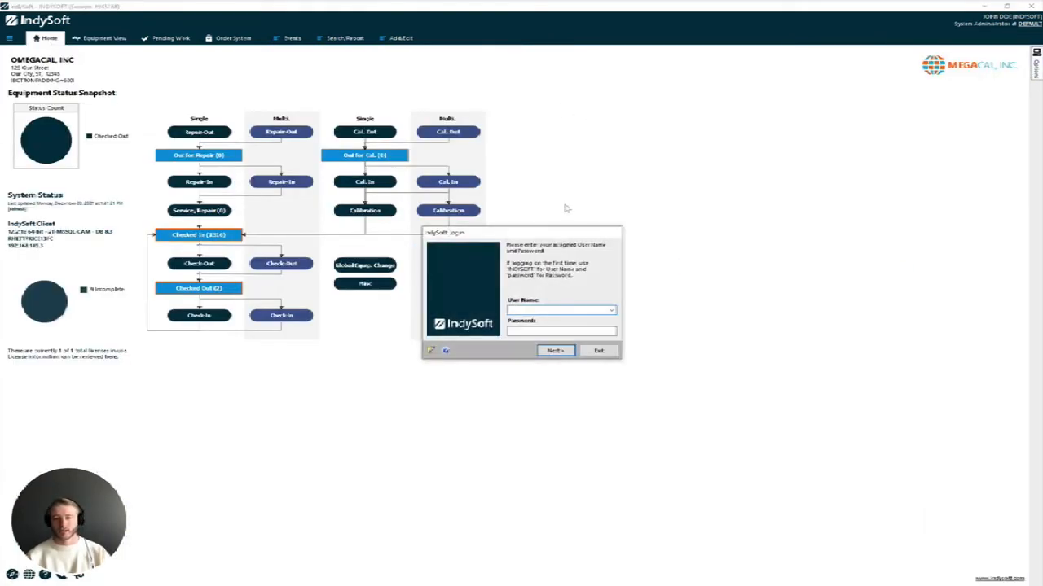
type("INDYSOFT")
key("Tab")
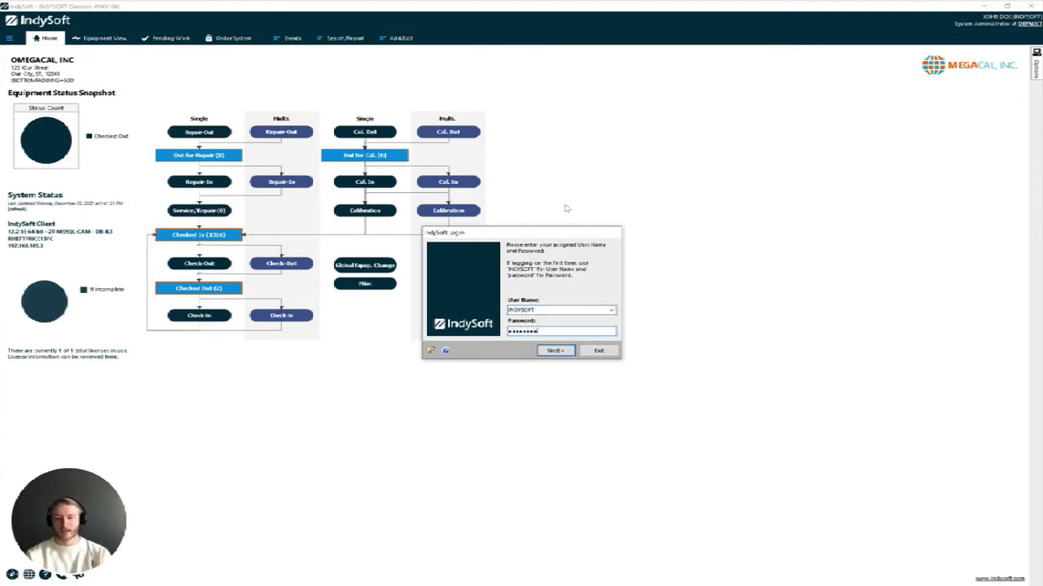
type("password")
key("Return")
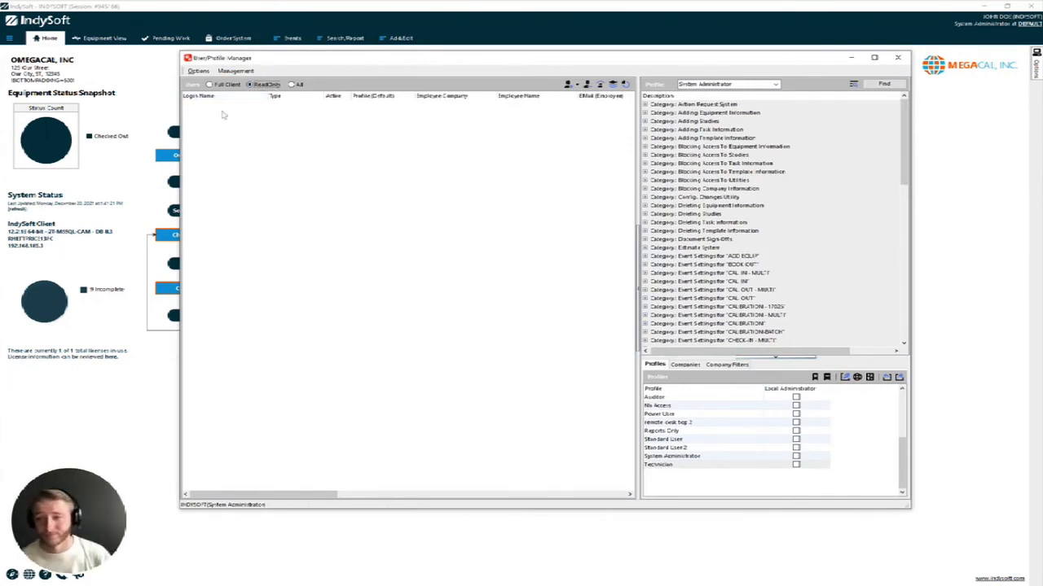
Switch the user list filter to Full Client and select the RO user
left_click(221, 84)
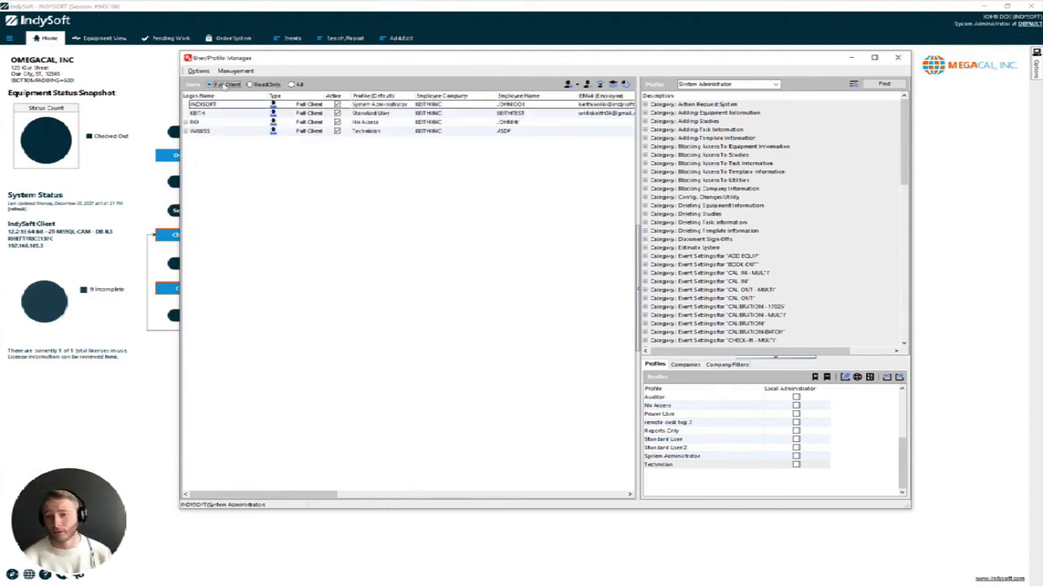
left_click(217, 123)
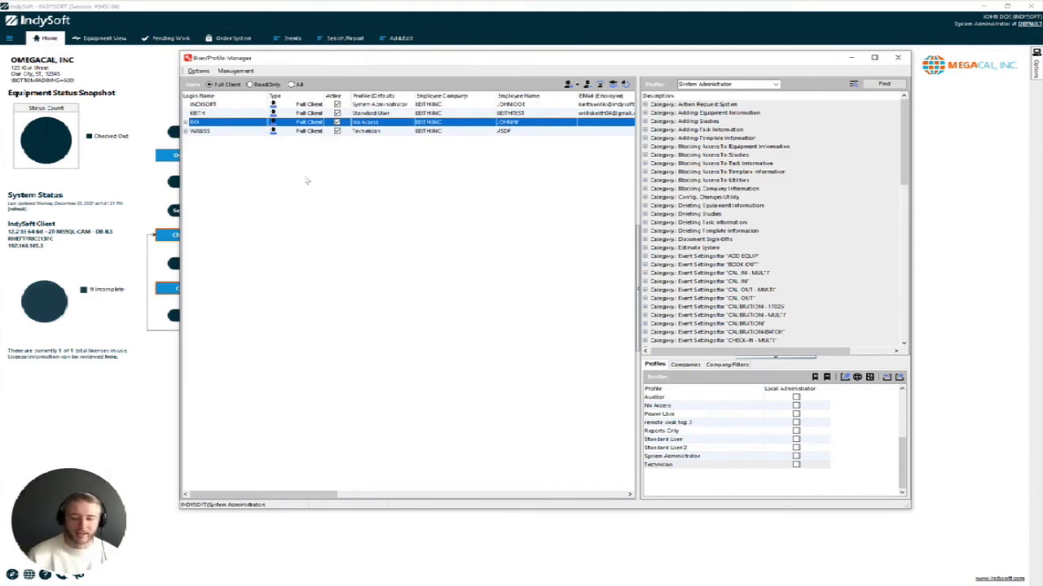
In RO's Application Settings, set Product Type to 'IndySoft Client - ReadOnly' and save
right_click(233, 126)
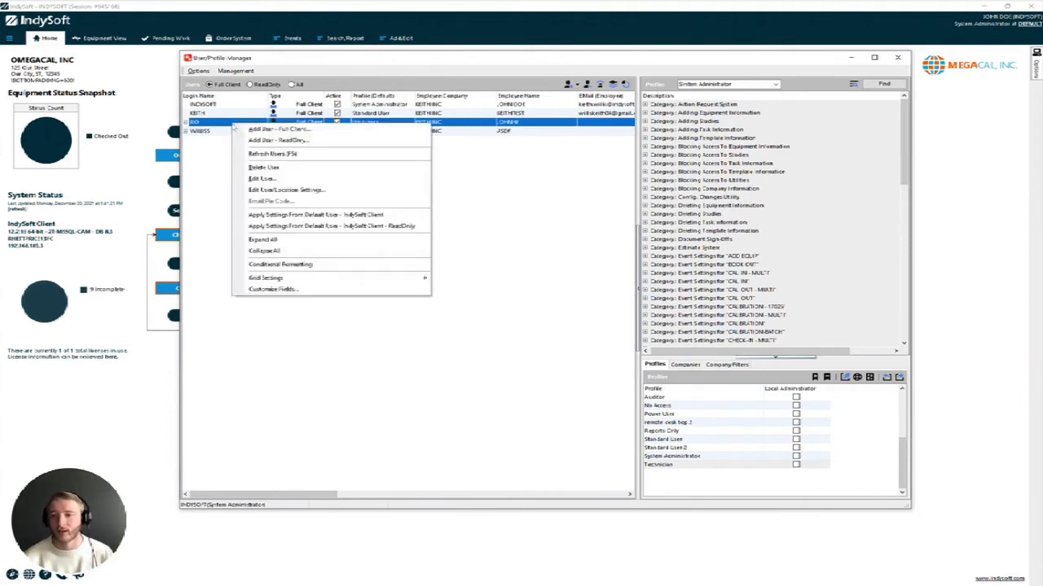
left_click(275, 194)
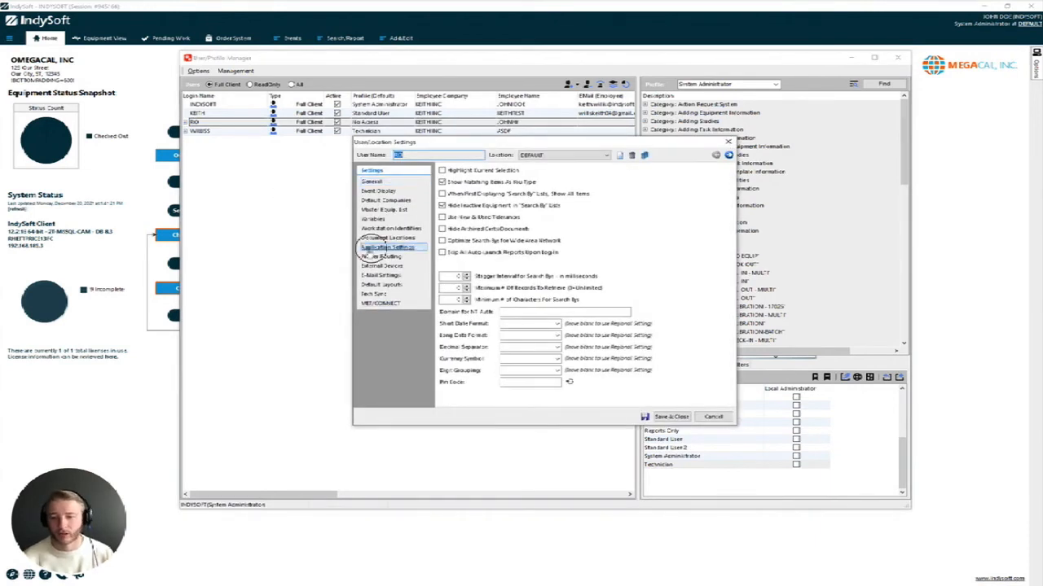
left_click(373, 248)
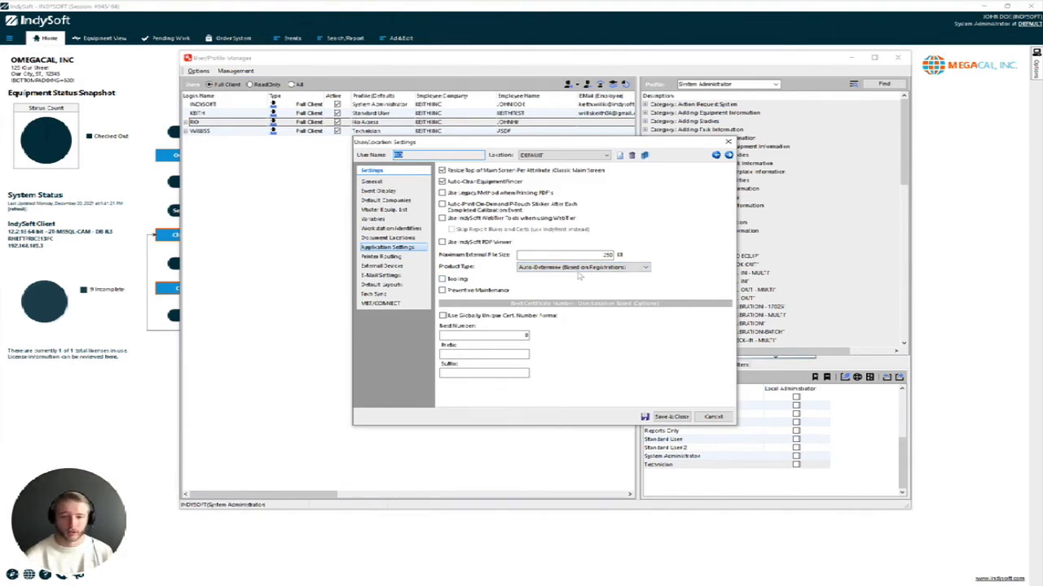
left_click(581, 268)
left_click(583, 297)
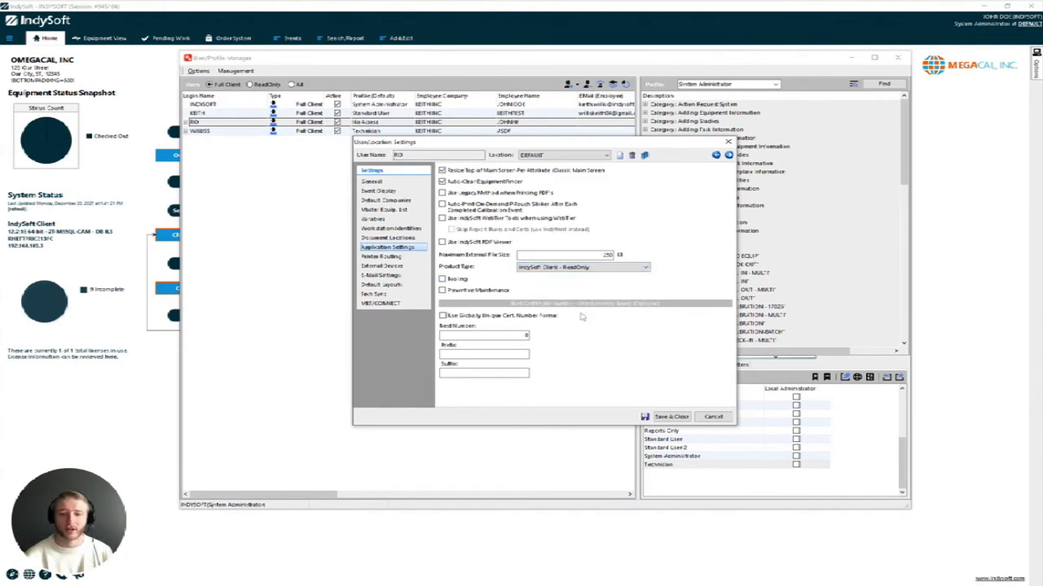
left_click(658, 411)
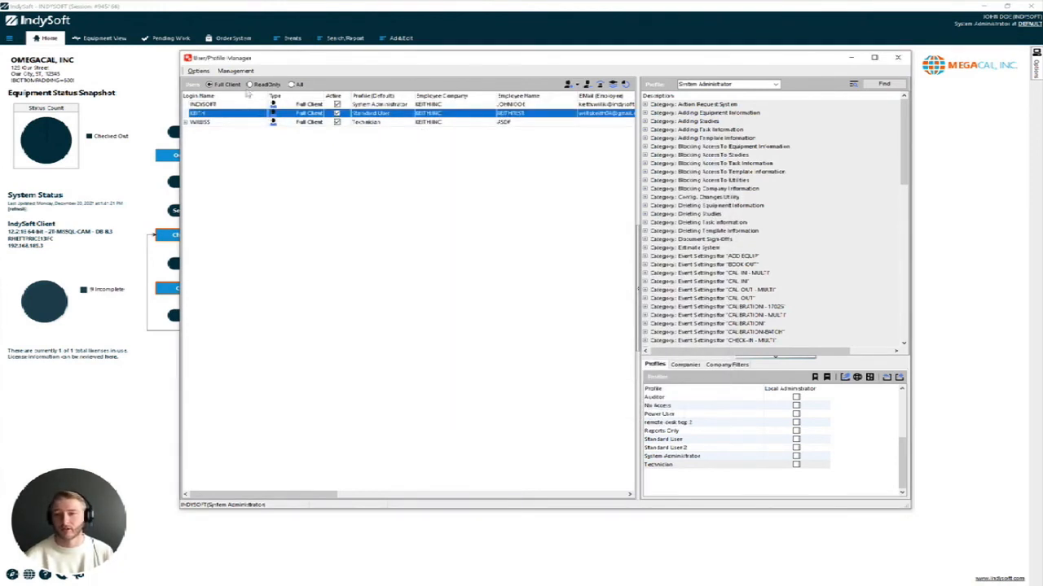
Filter to ReadOnly users, review RO's application settings unchanged, and close the User/Profile Manager
left_click(249, 84)
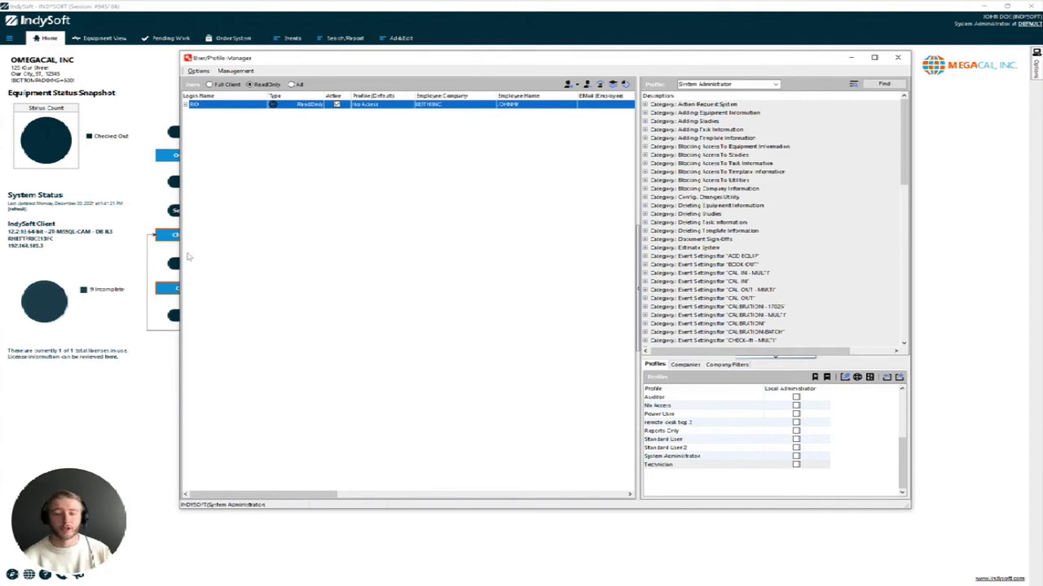
right_click(290, 107)
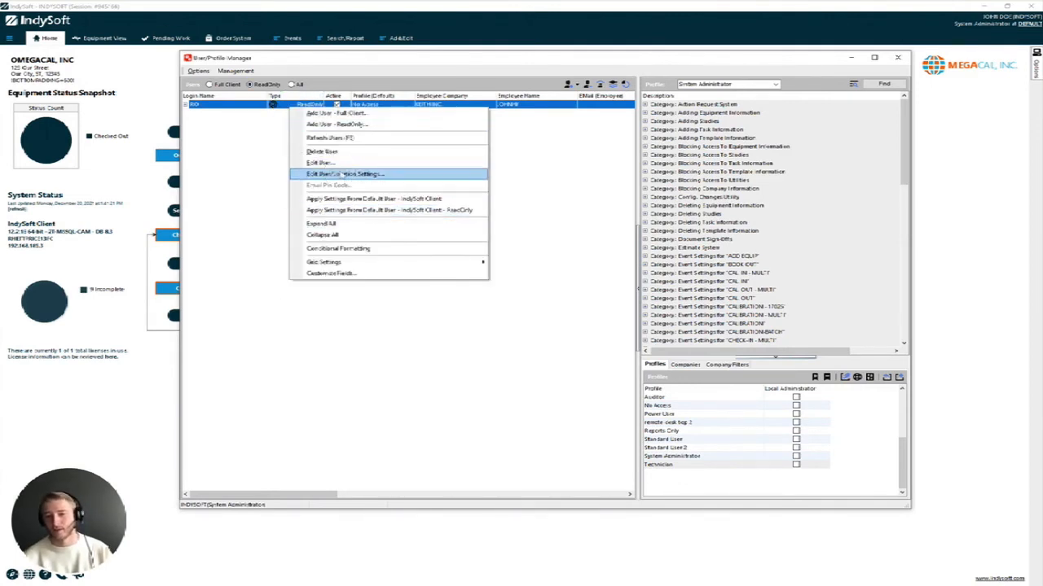
left_click(344, 174)
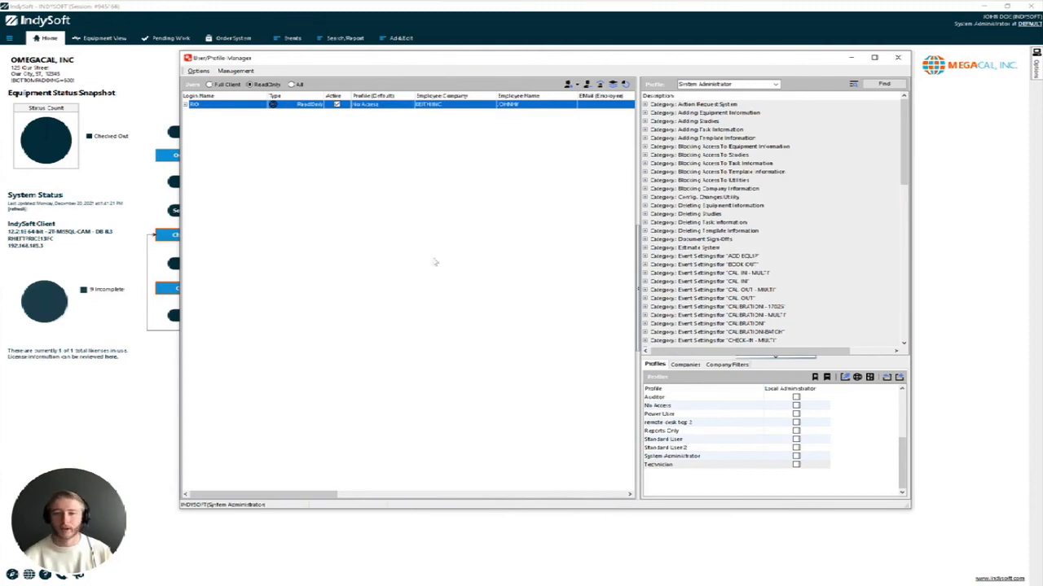
left_click(398, 248)
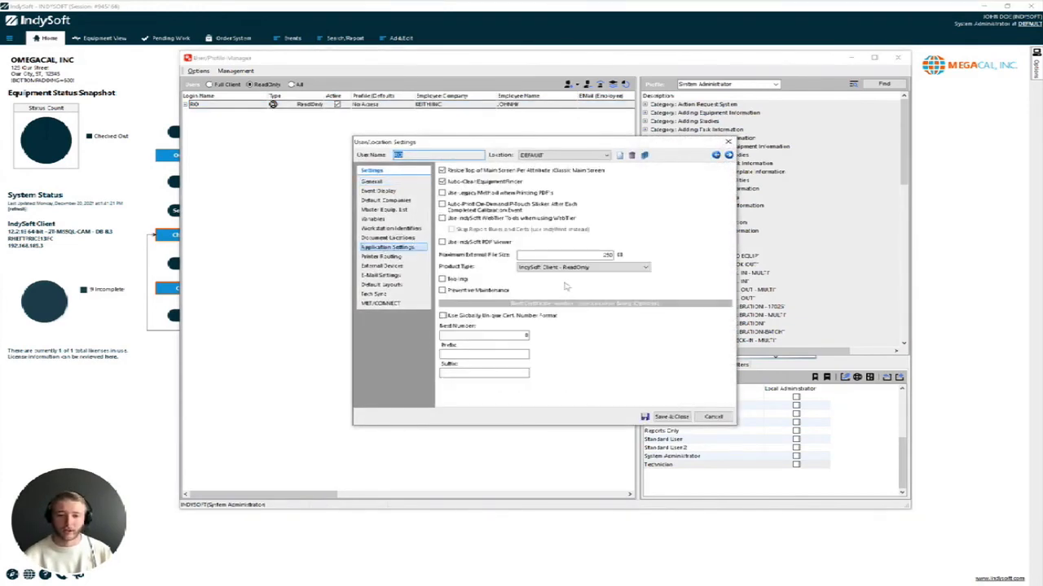
left_click(713, 416)
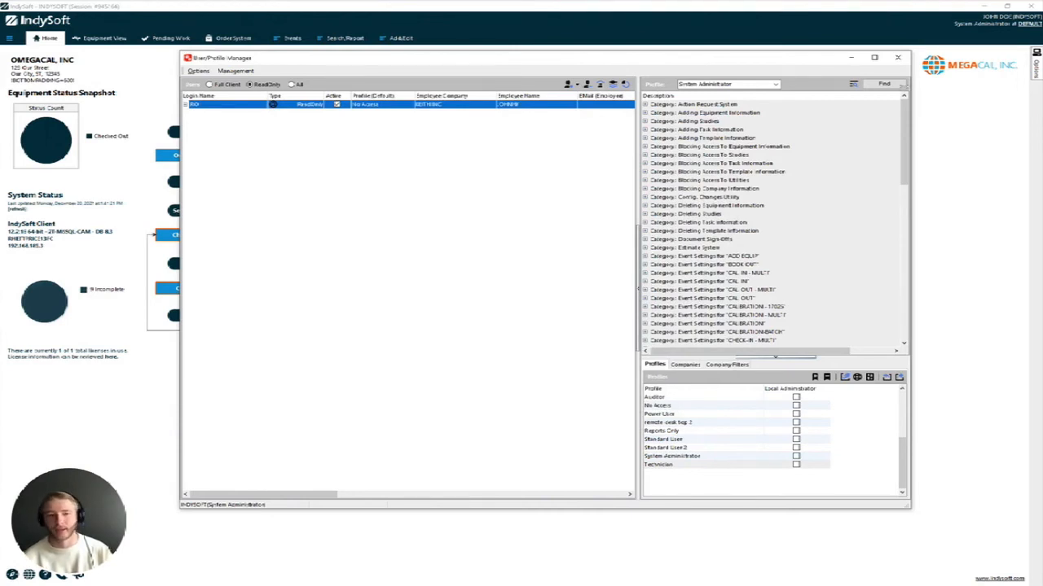
left_click(897, 58)
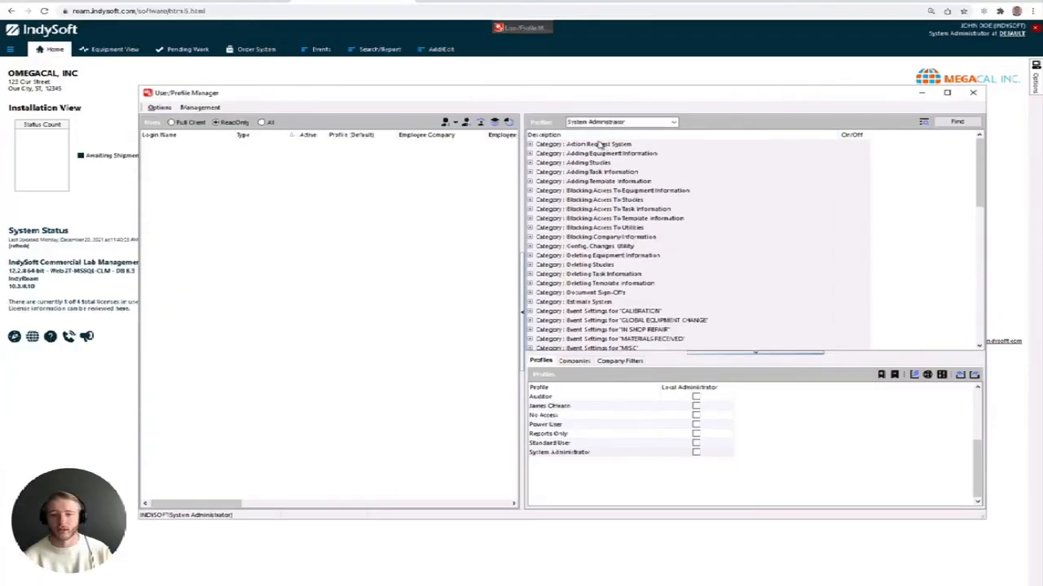
Reload All Settings from the Options menu, then restore the User/Profile Manager
left_click(921, 92)
right_click(692, 41)
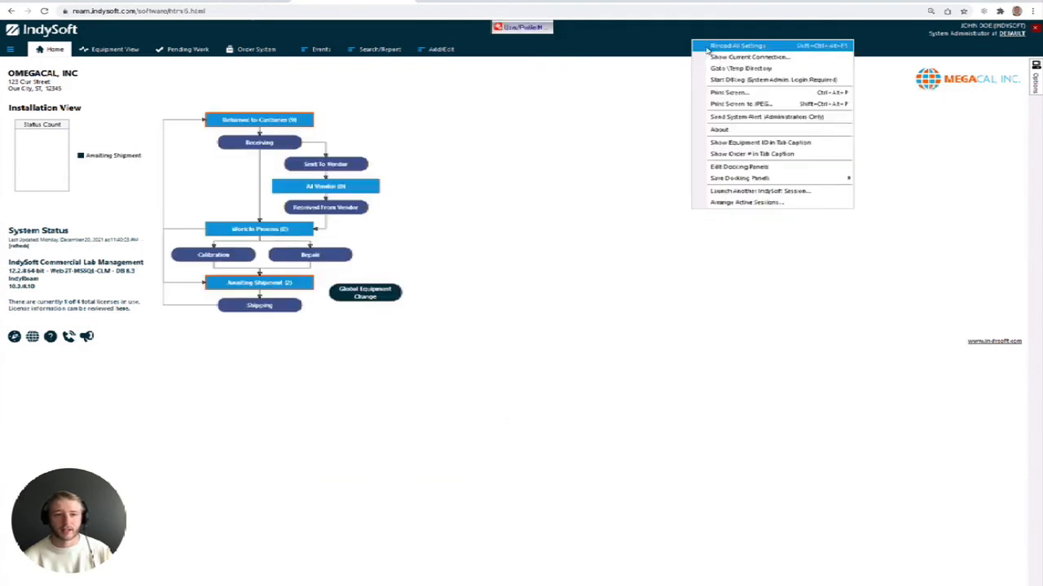
left_click(708, 48)
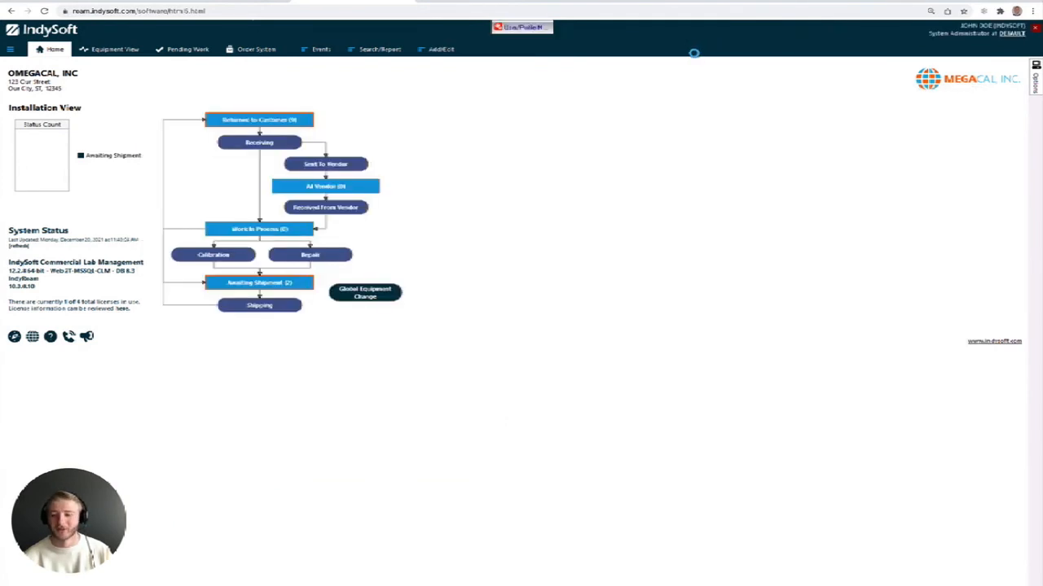
left_click(528, 30)
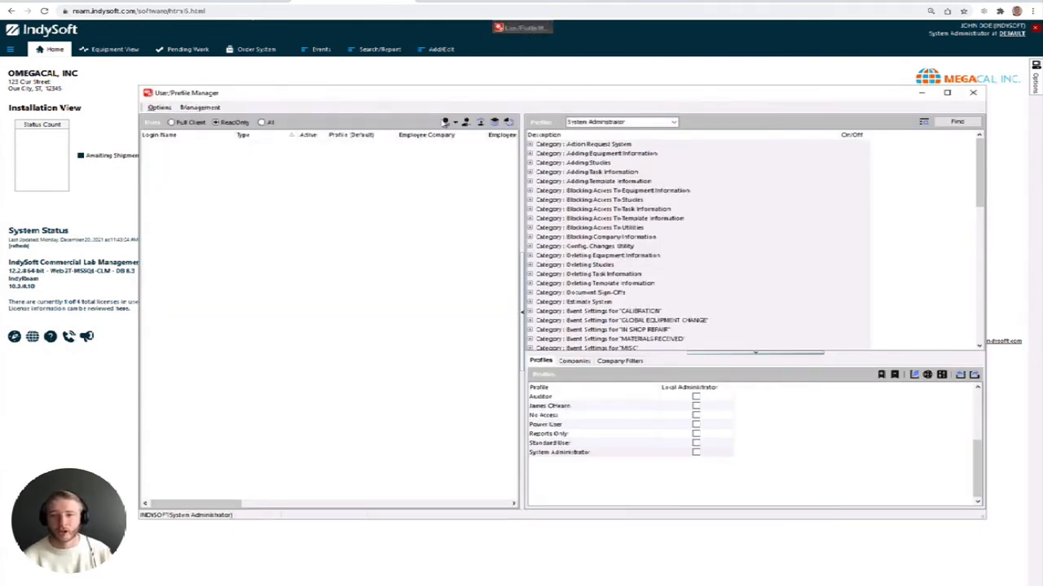
Add user RO with its password and employee ID, then list the Full Client users
left_click(457, 123)
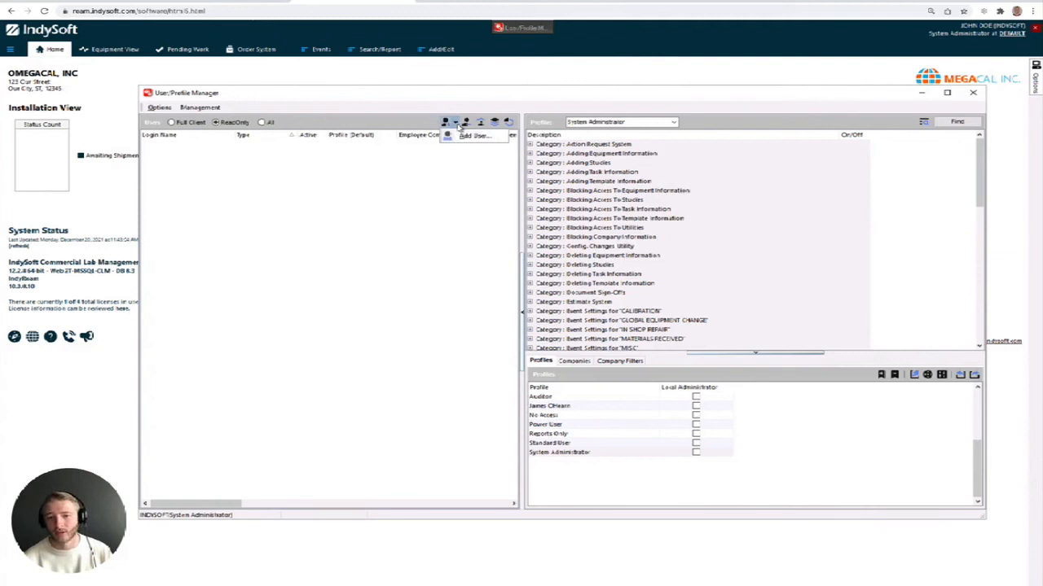
left_click(471, 145)
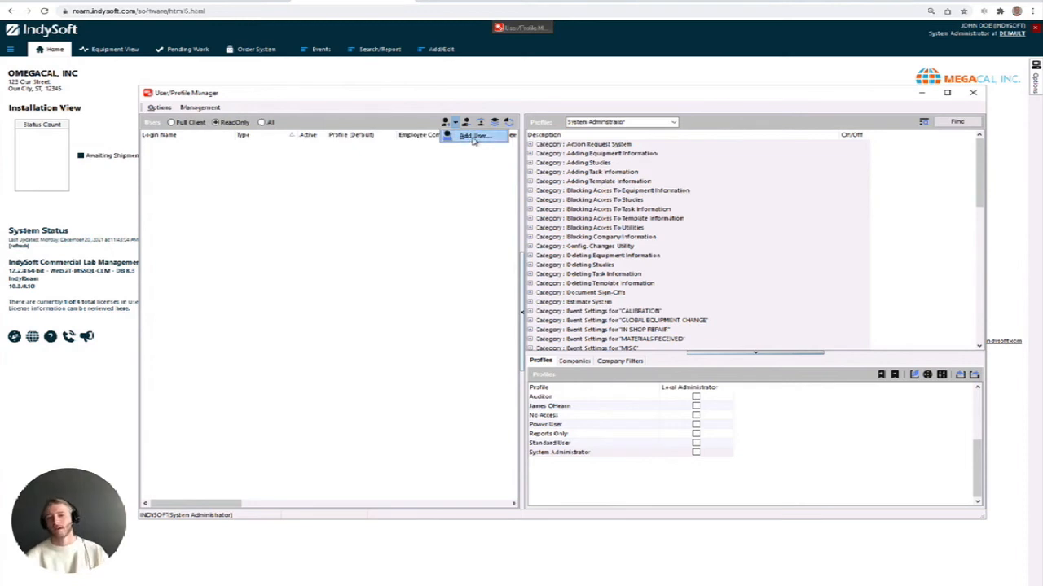
type("s")
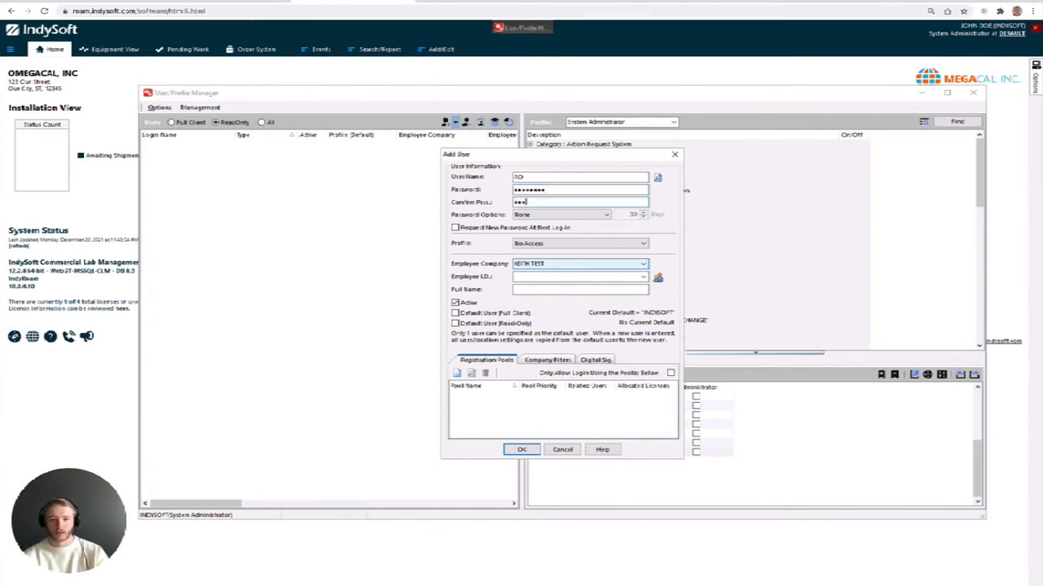
key("Return")
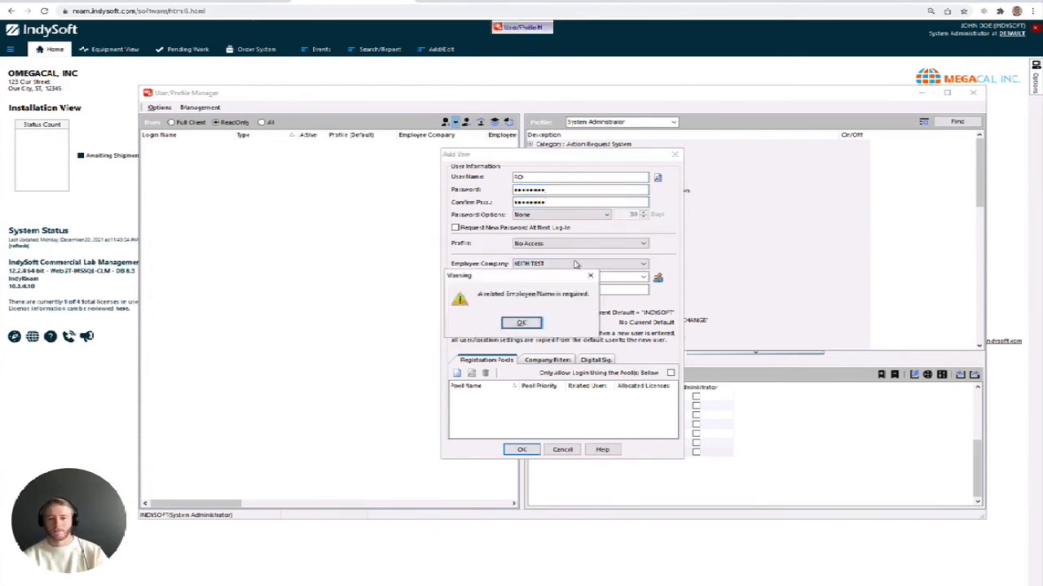
left_click(520, 322)
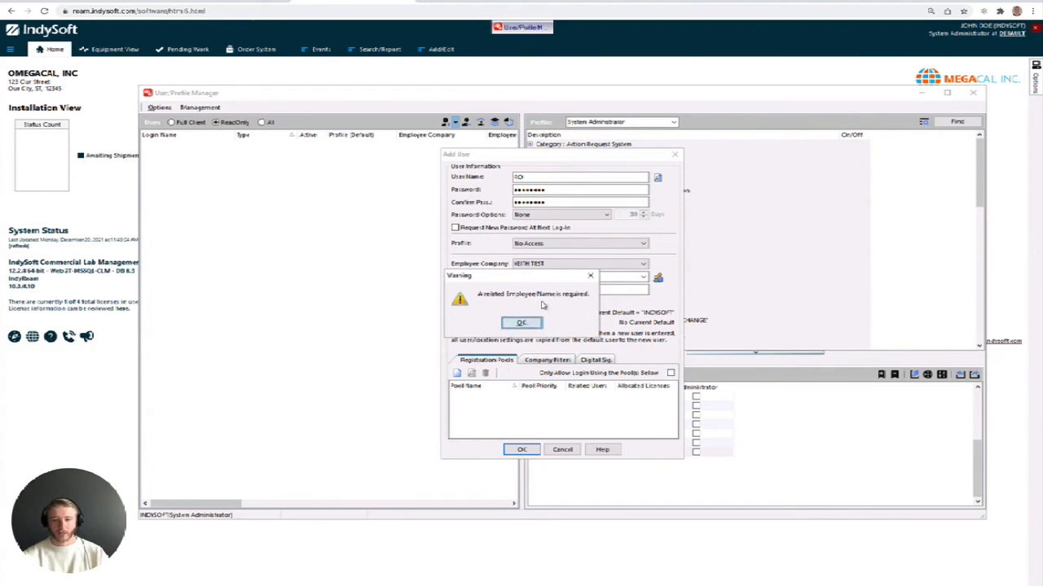
type("123456")
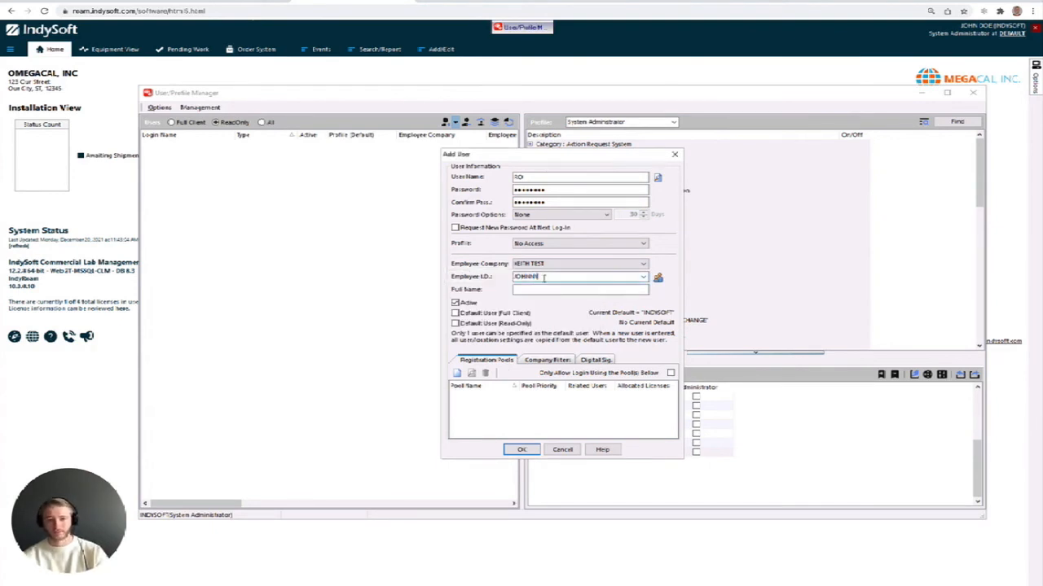
key("Return")
left_click(186, 122)
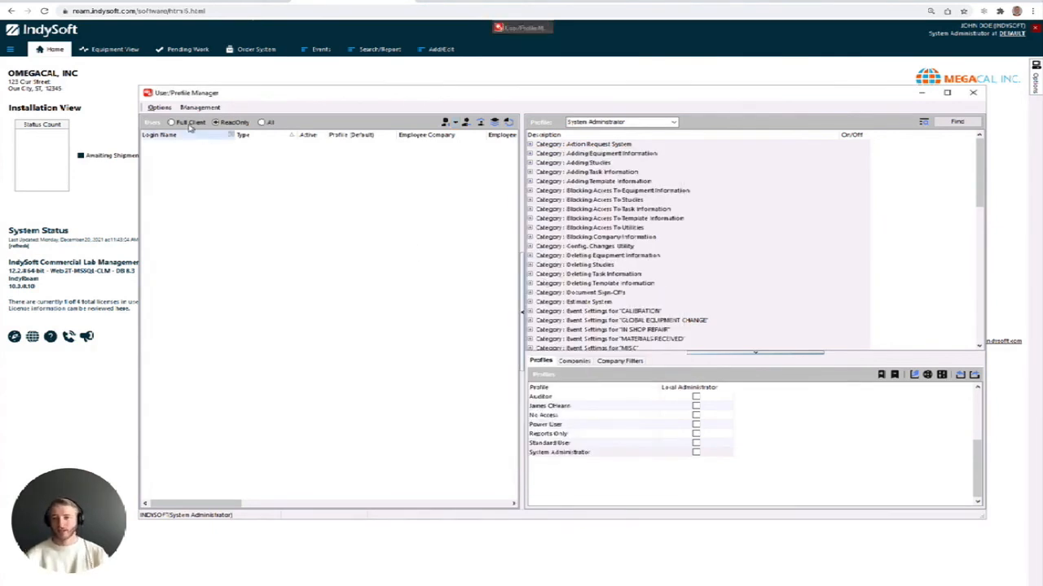
Give RO the 'IndySoft Client - ReadOnly' product type, save, and filter to ReadOnly users
left_click(176, 173)
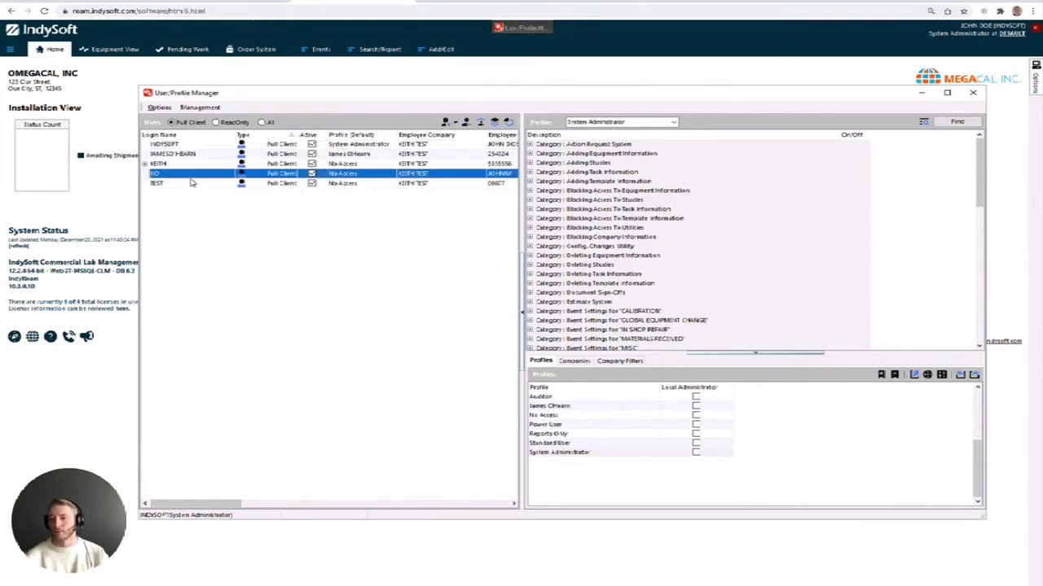
right_click(188, 176)
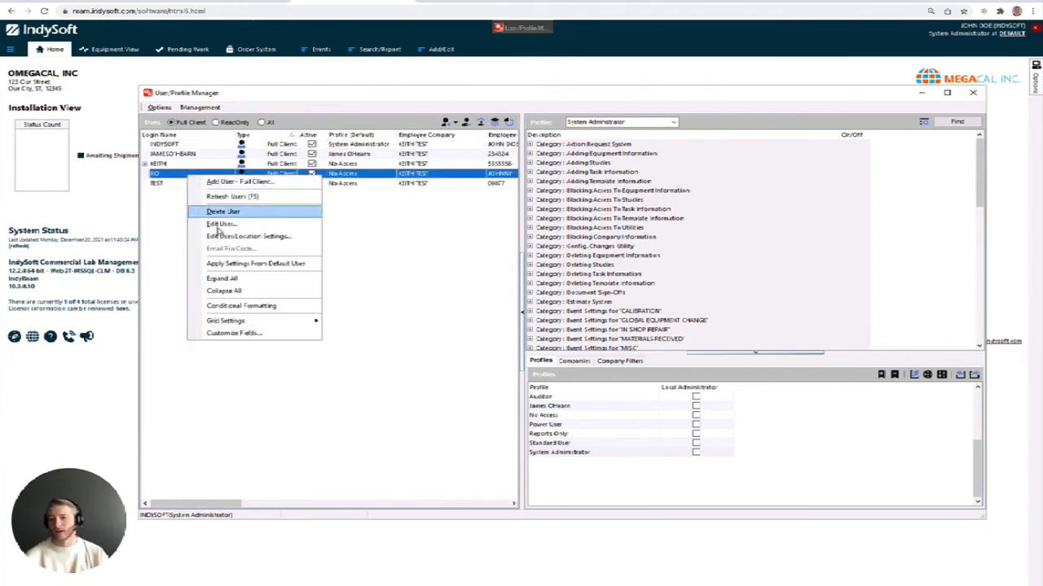
left_click(219, 236)
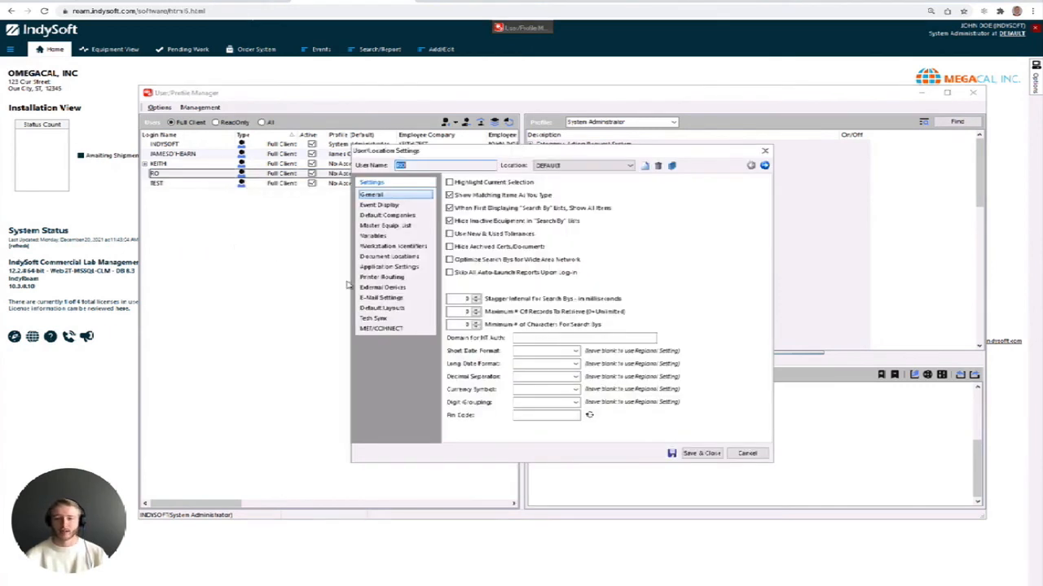
left_click(388, 267)
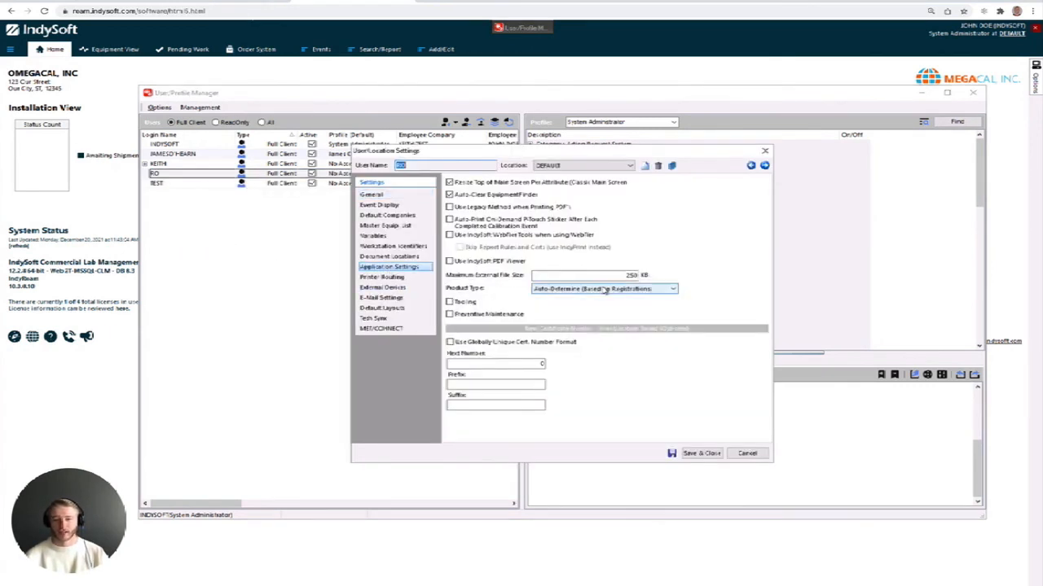
left_click(673, 290)
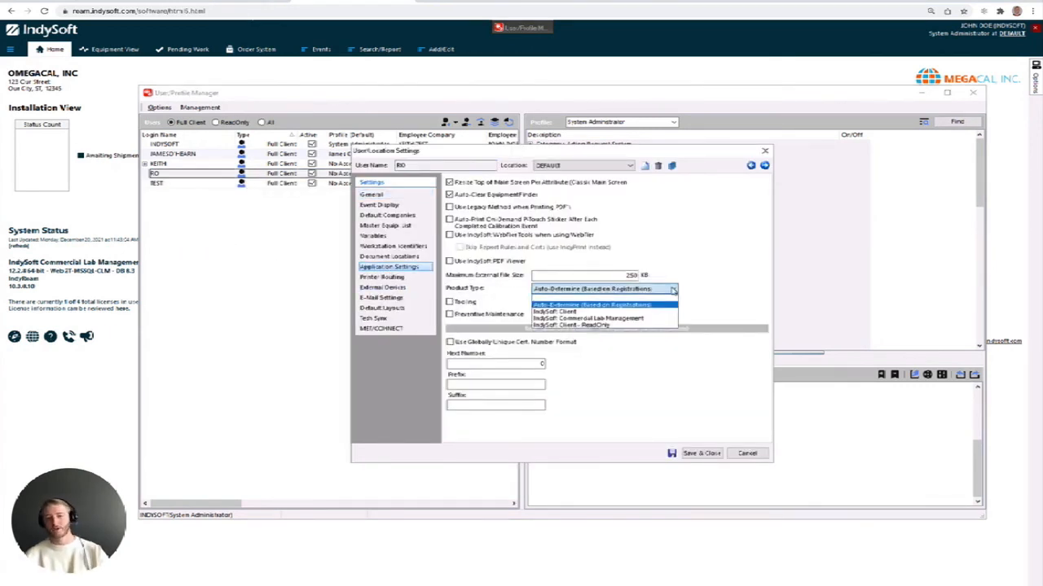
left_click(617, 325)
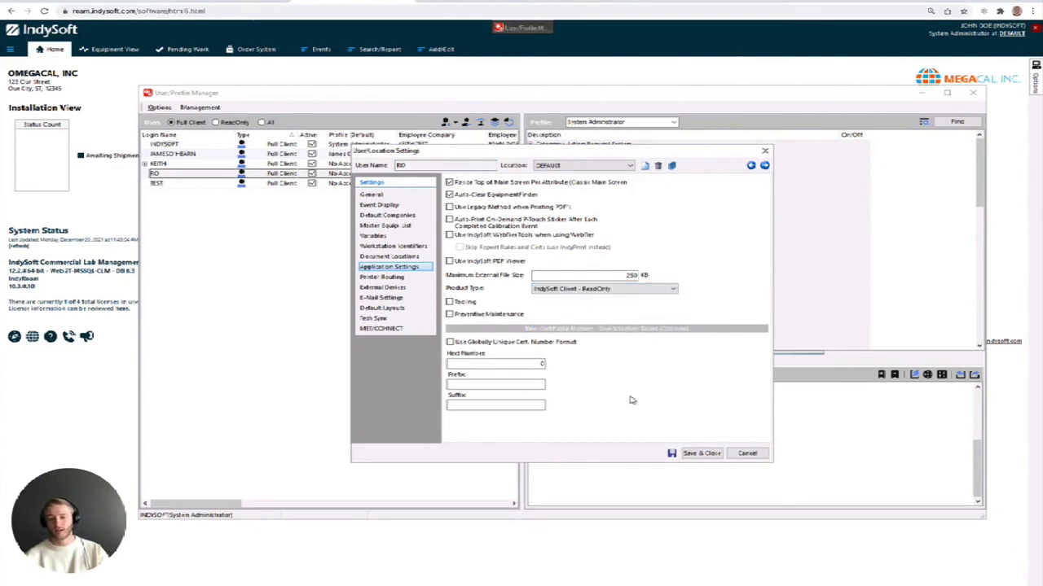
left_click(698, 453)
left_click(234, 122)
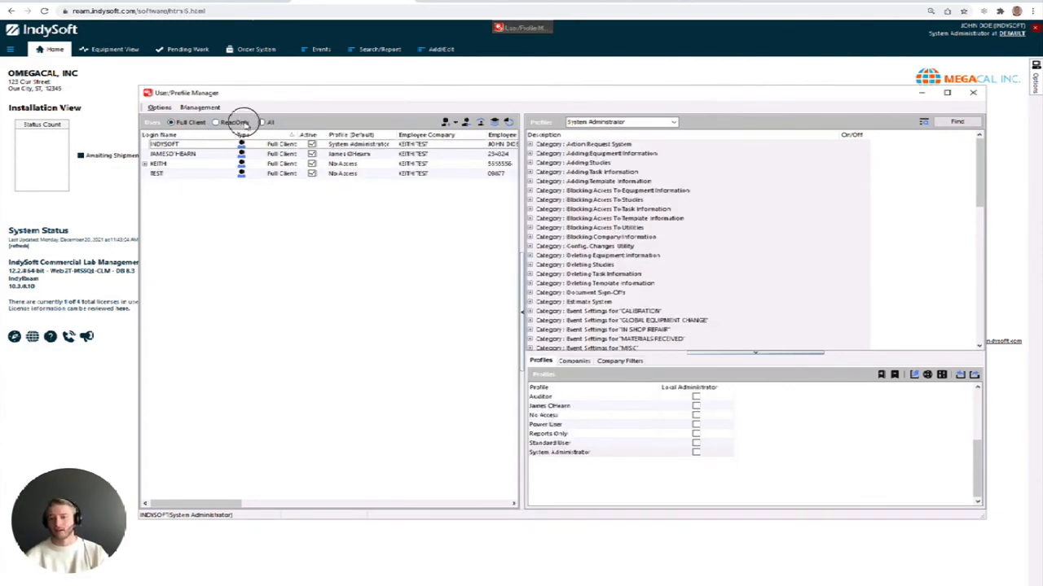
Select RO in the ReadOnly user list and close the User/Profile Manager
left_click(196, 145)
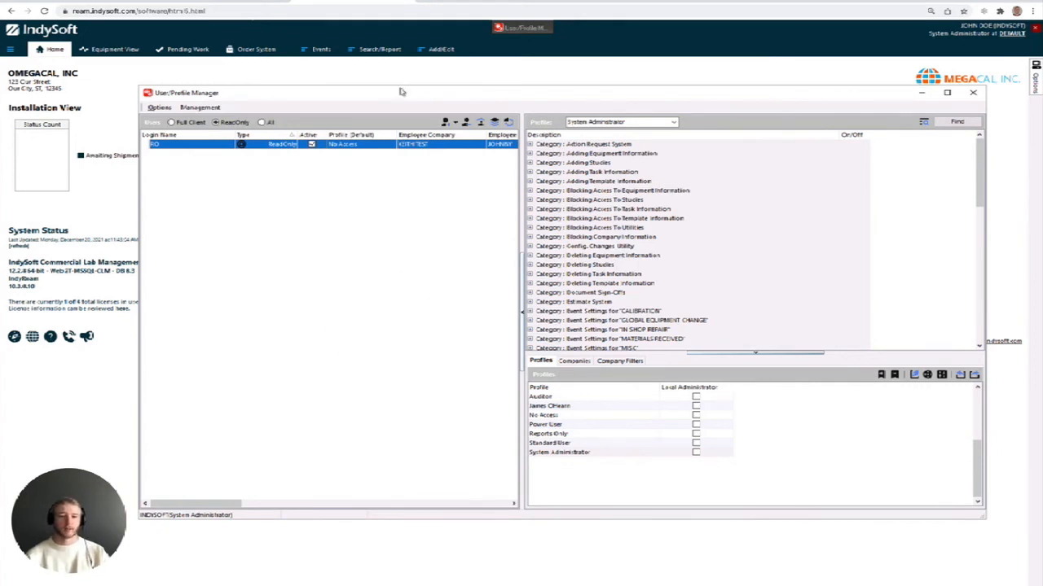
left_click_drag(422, 101, 401, 89)
left_click(951, 80)
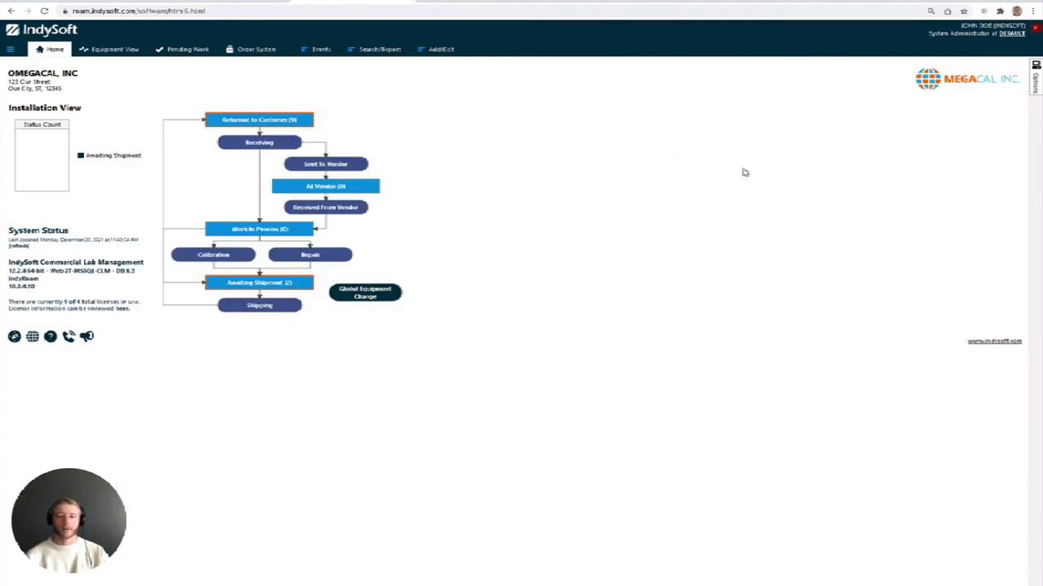